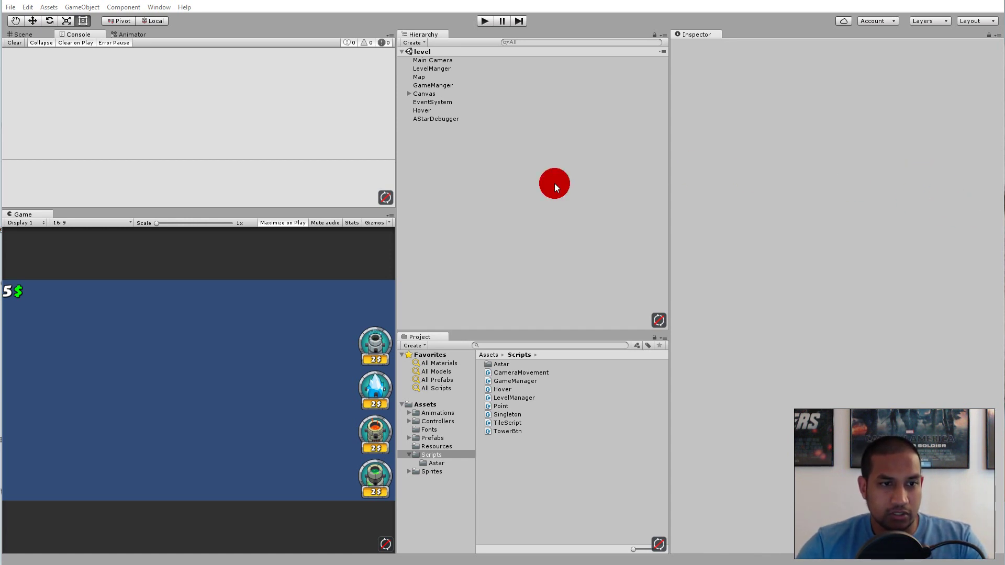
Step: Browse to Assets/Sprites/UI and select the MenuButtons image
left_click(452, 429)
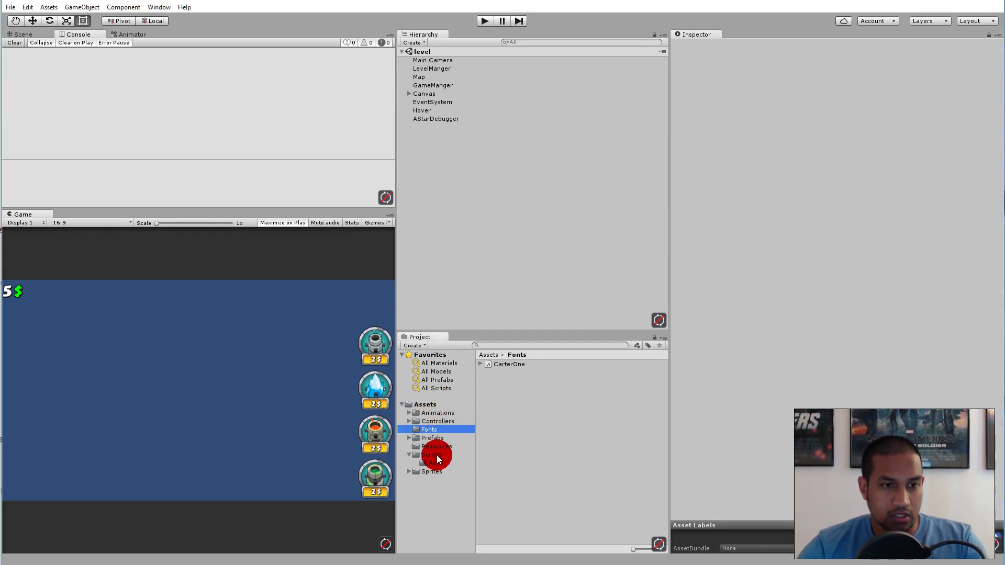
left_click(439, 470)
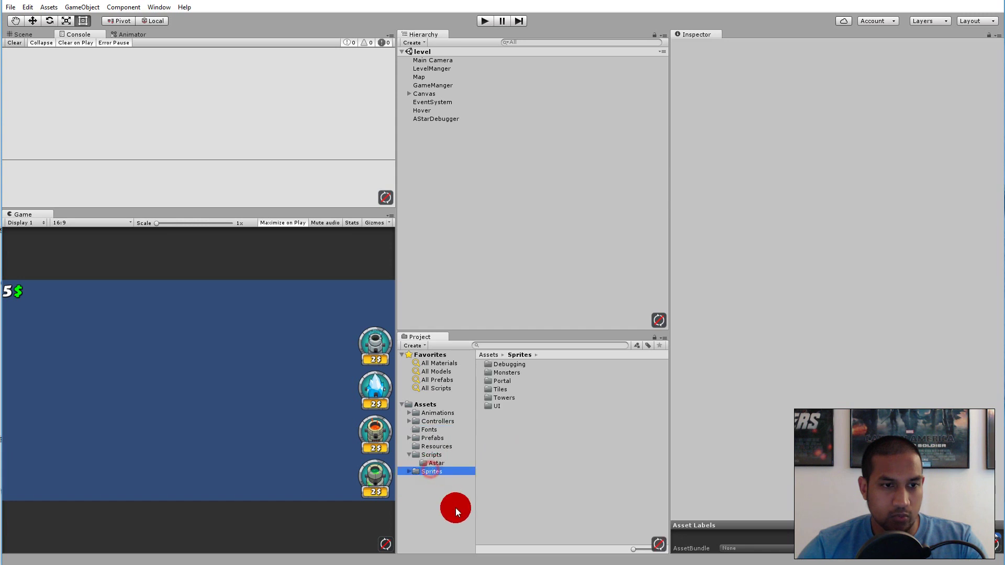
double_click(497, 408)
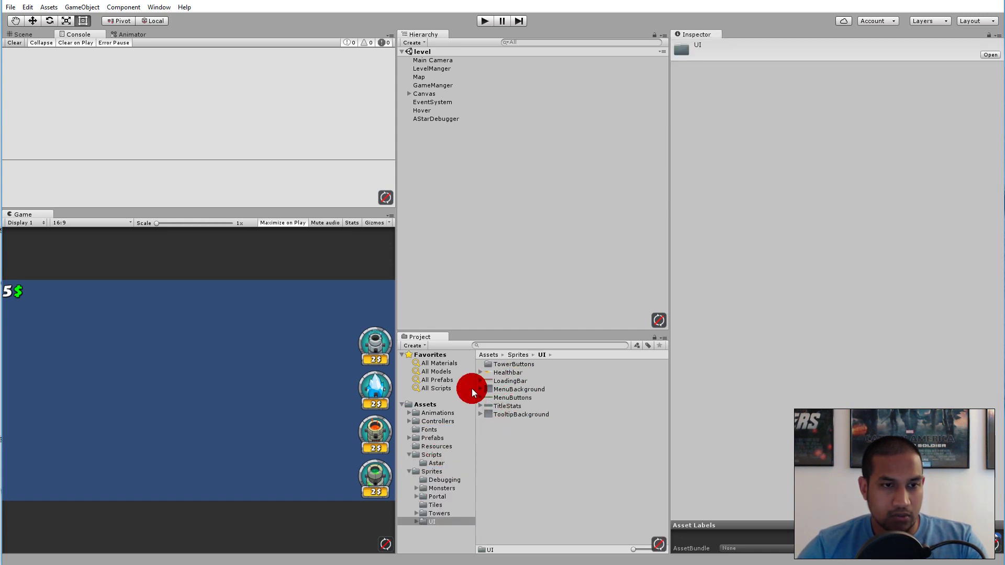
left_click(500, 365)
left_click(510, 397)
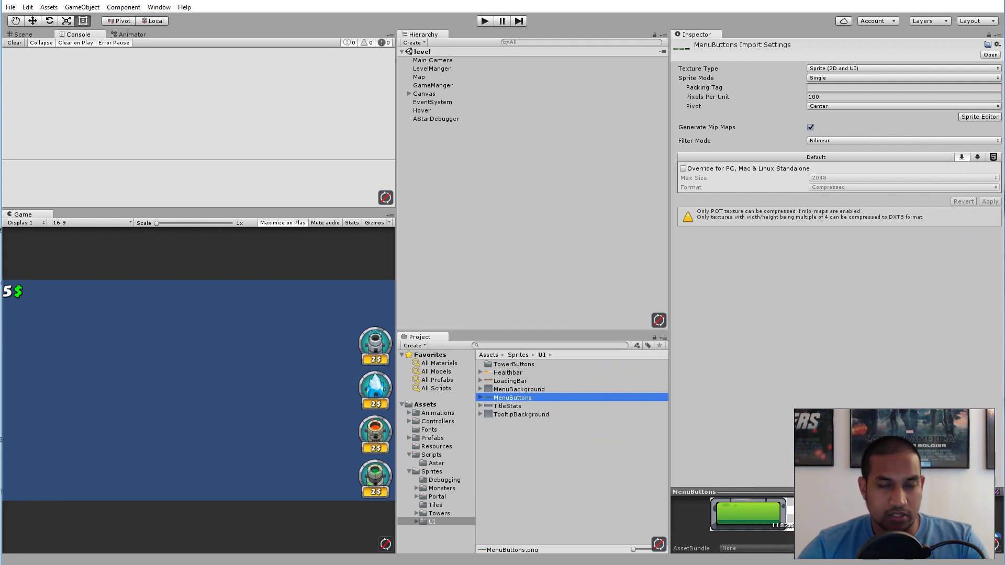
Step: Try a Pixels Per Unit of 30 on MenuButtons, then revert the unapplied change
left_click(809, 98)
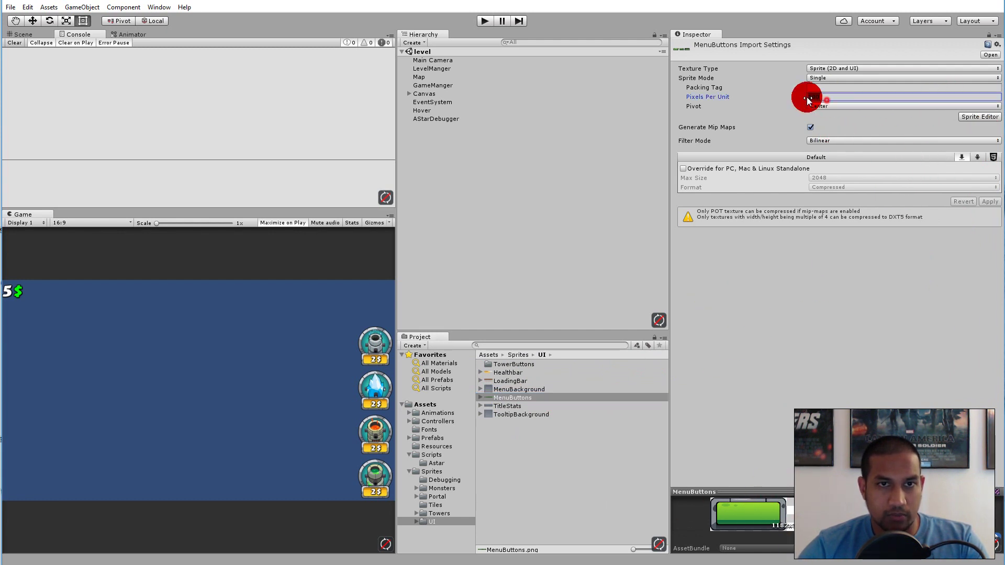
type("3")
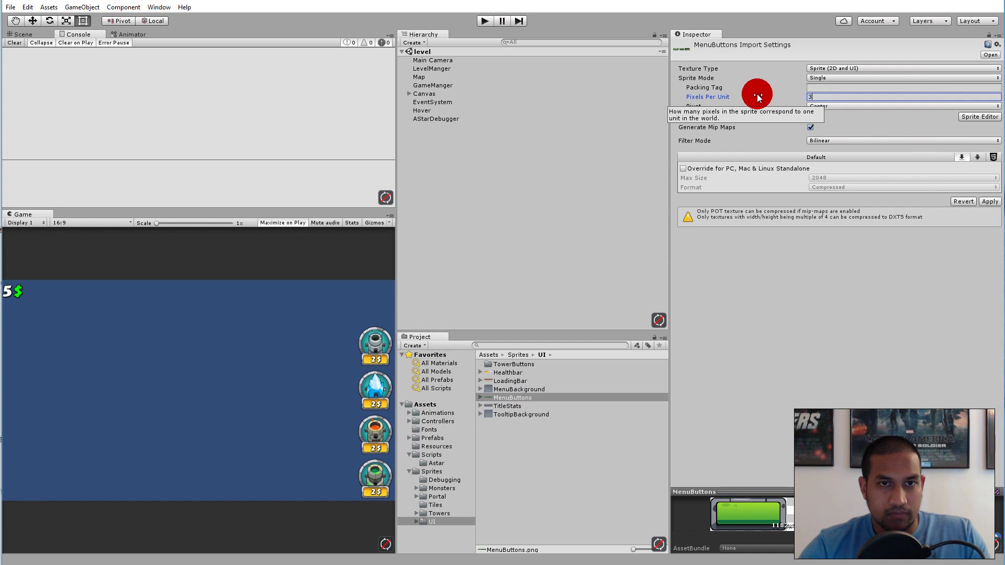
type("0")
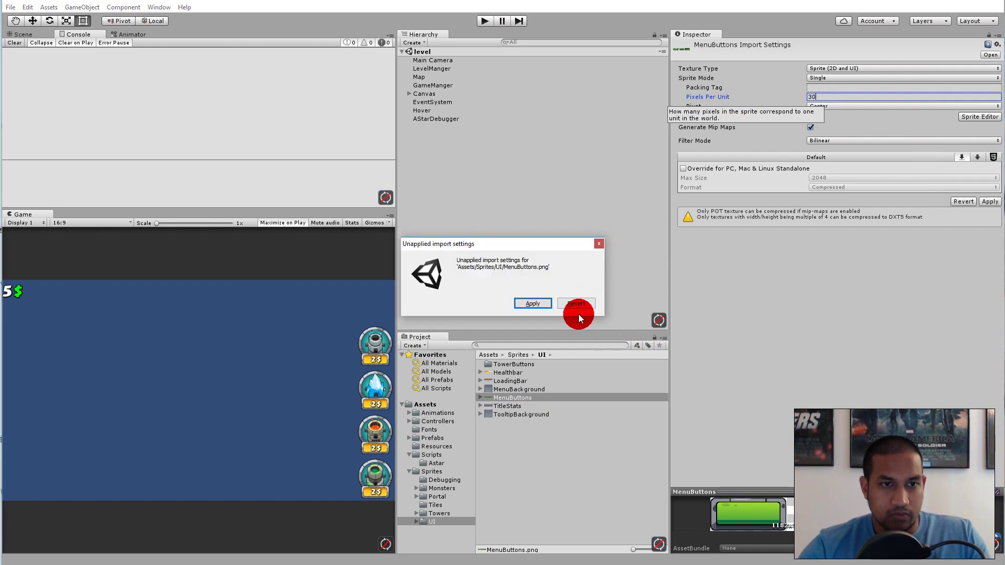
left_click(585, 300)
left_click(525, 403)
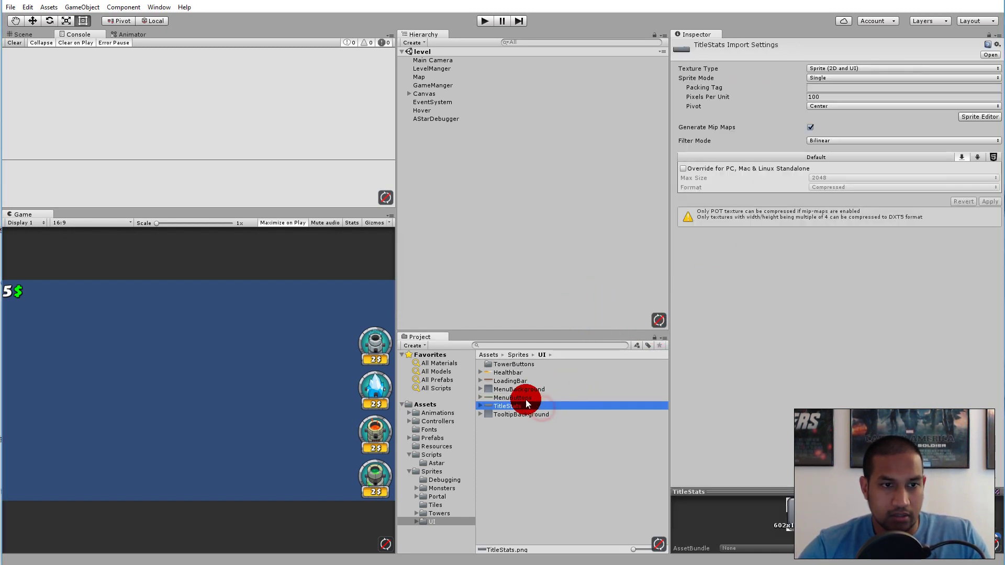
key("Down")
left_click(524, 398)
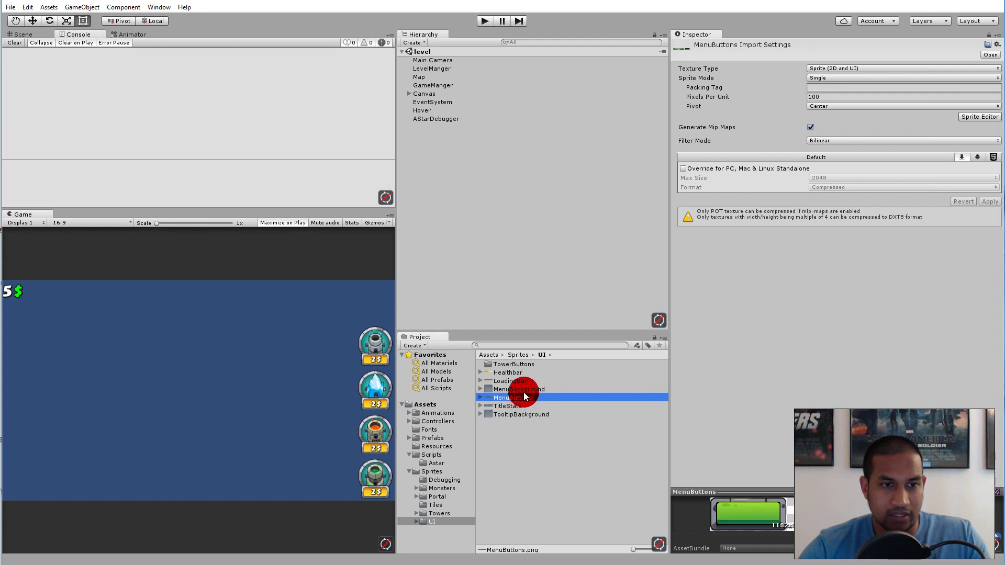
Step: Set MenuButtons to Multiple sprite mode and apply it when entering the Sprite Editor
left_click(834, 105)
left_click(834, 77)
left_click(837, 77)
left_click(848, 100)
left_click(978, 108)
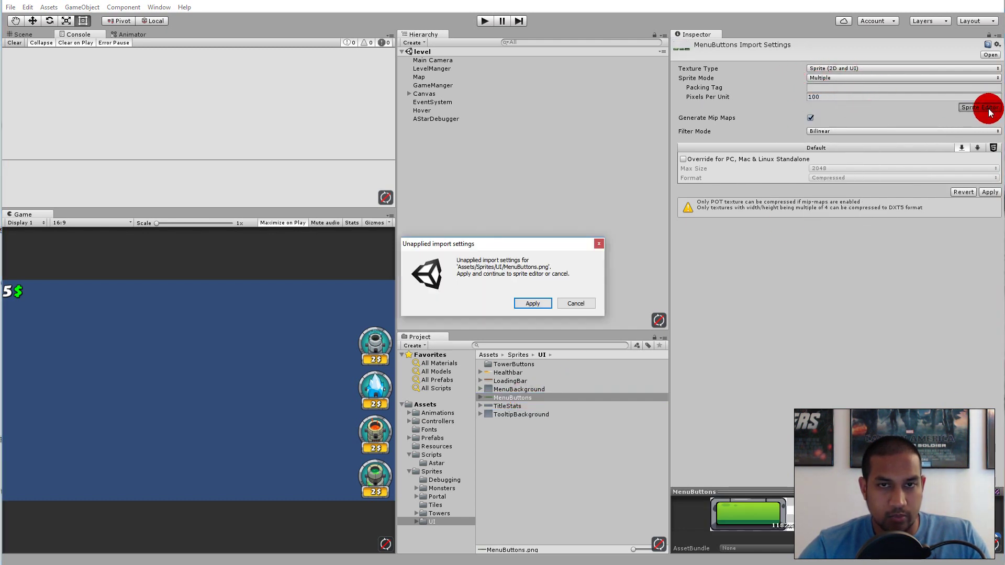
left_click(526, 308)
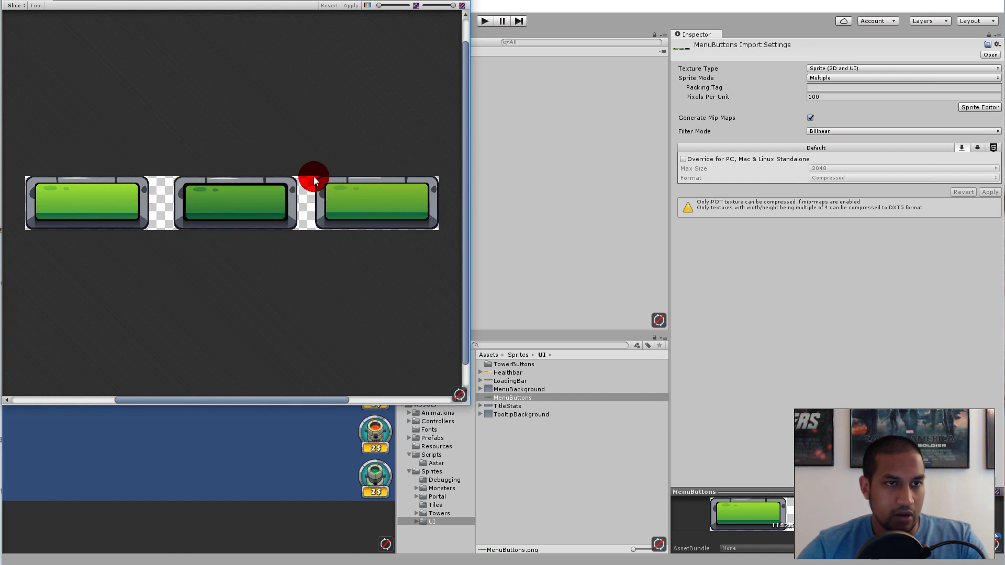
Step: Auto-slice MenuButtons into its three button sprites, apply, and close the Sprite Editor
left_click(16, 6)
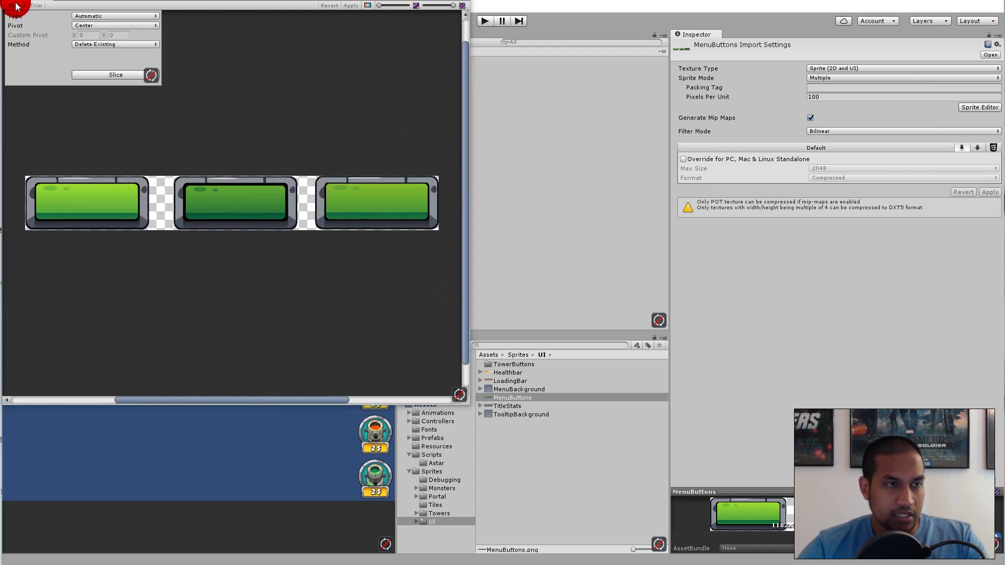
left_click(114, 74)
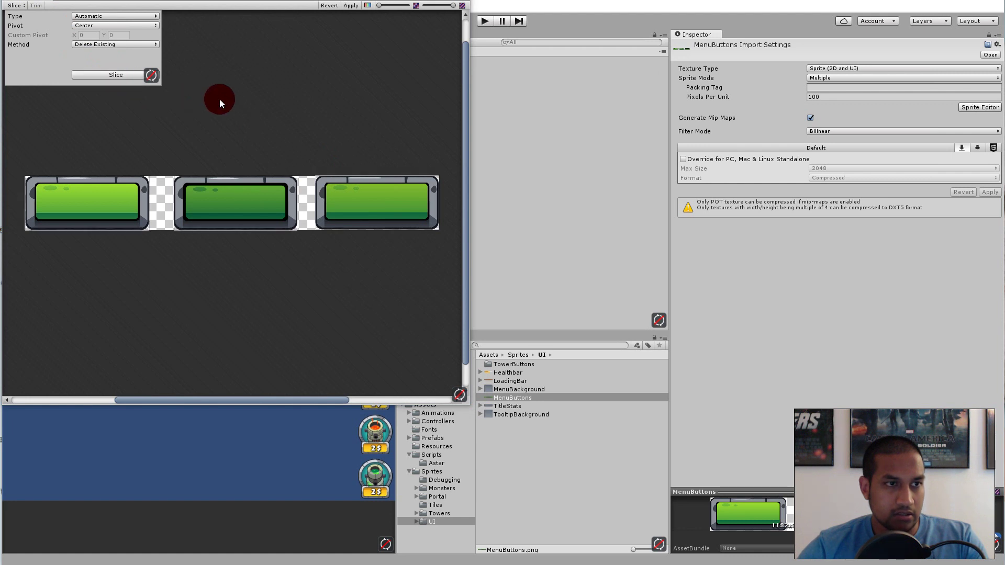
left_click(219, 97)
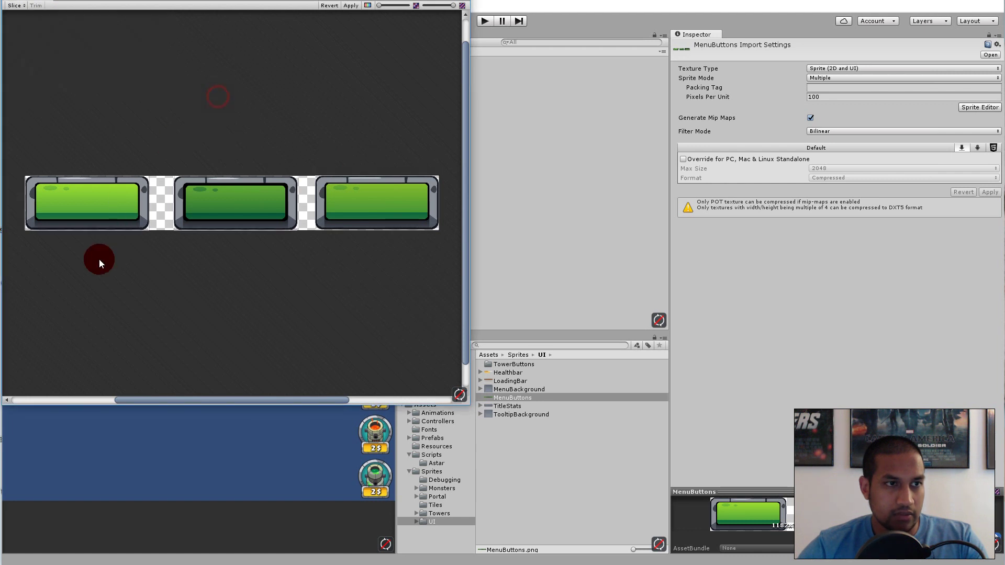
left_click(350, 5)
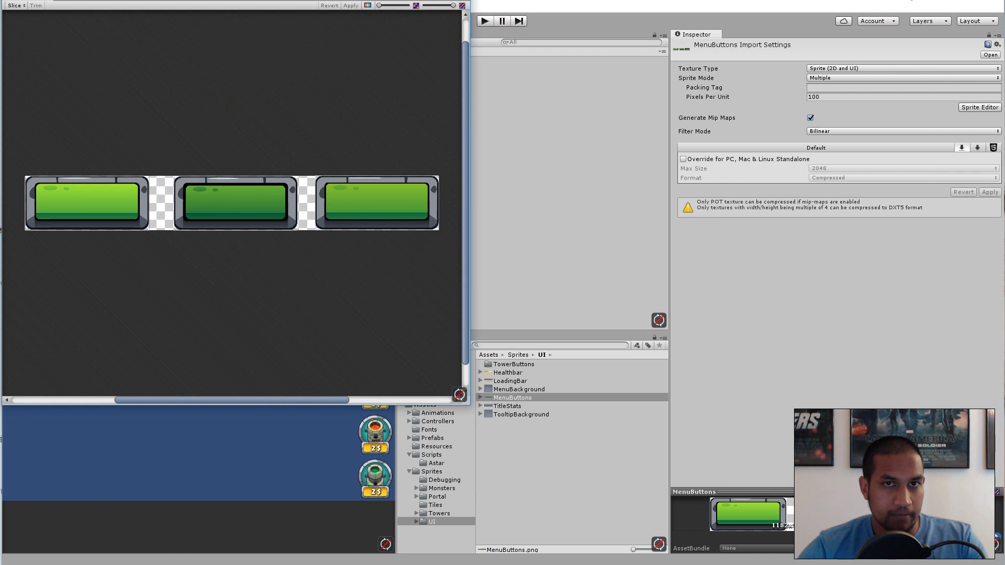
left_click(963, 18)
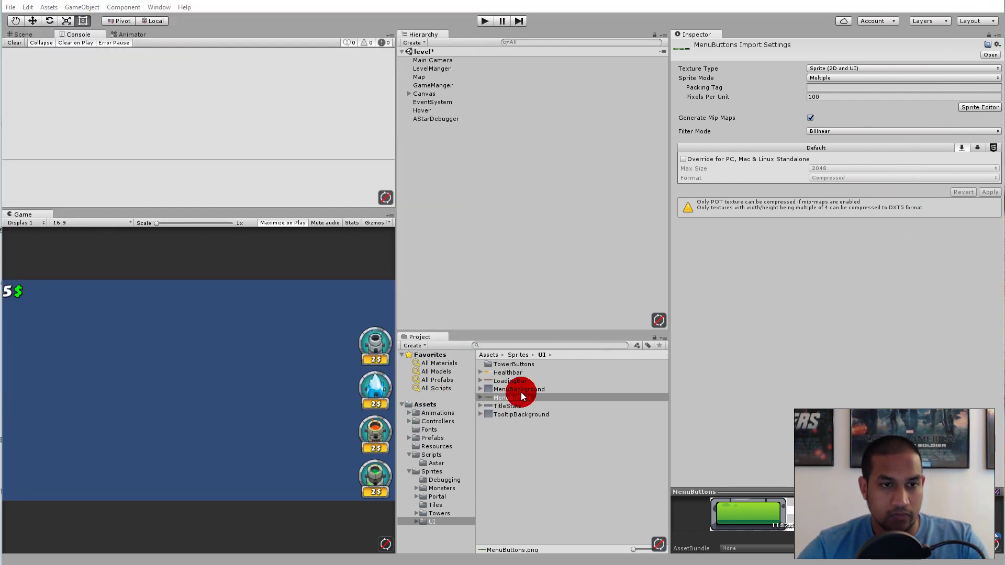
Step: Expand MenuButtons and inspect its sliced sprites MenuButtons_0 to MenuButtons_2
left_click(480, 398)
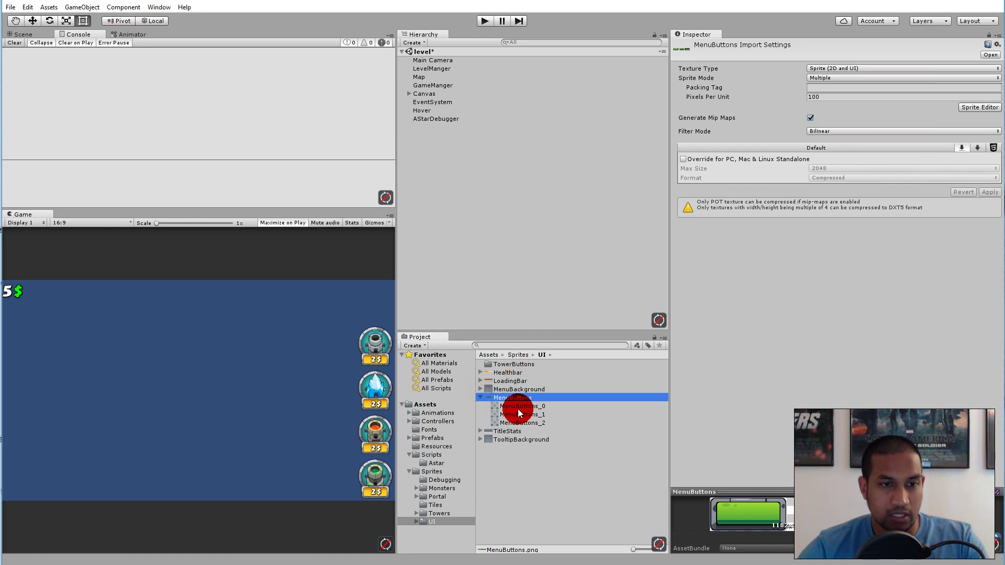
left_click(519, 407)
left_click(521, 415)
key("Down")
key("Up")
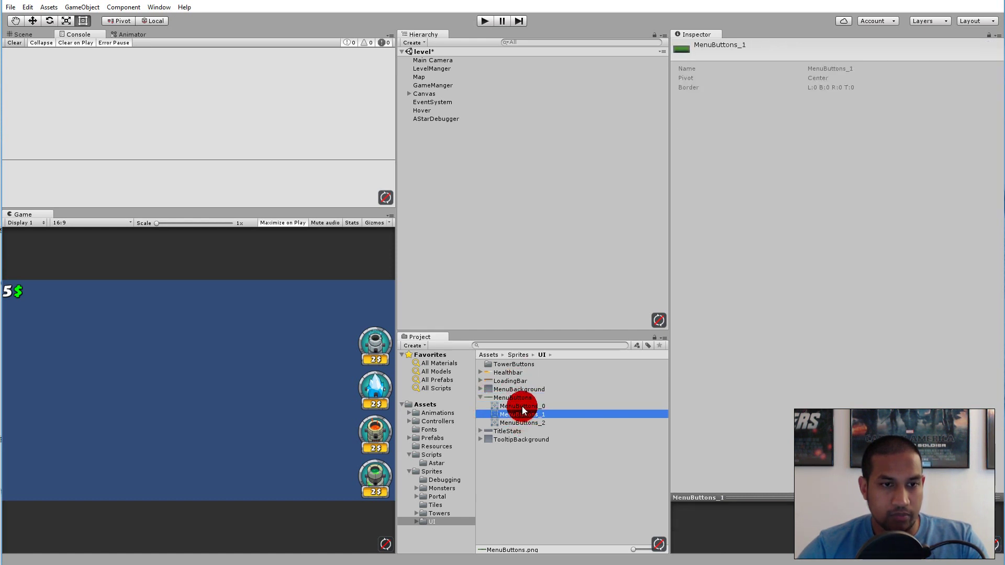
key("Up")
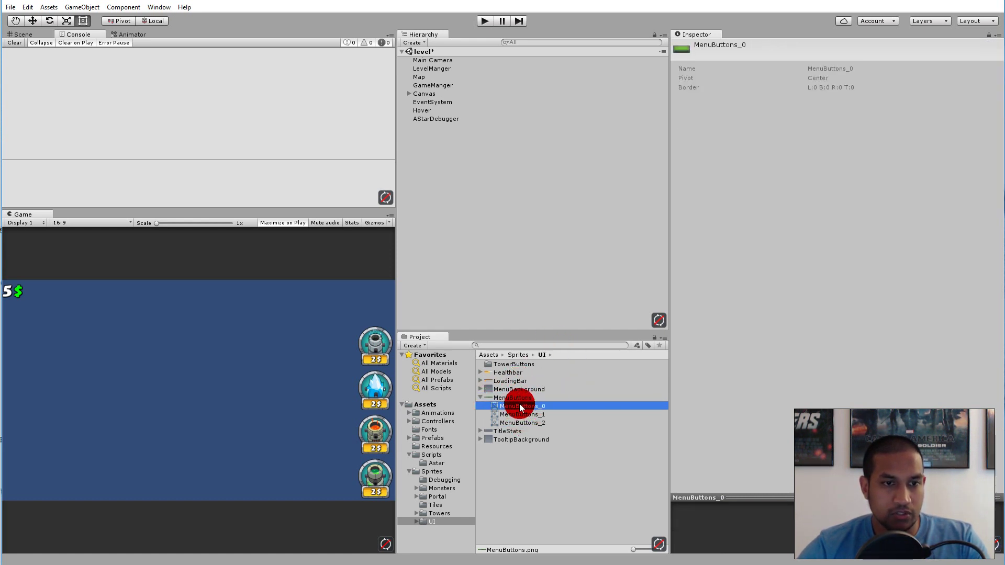
Step: Place MenuButtons_0 in the scene as a test, delete it, and expand the Canvas
left_click_drag(522, 410, 483, 219)
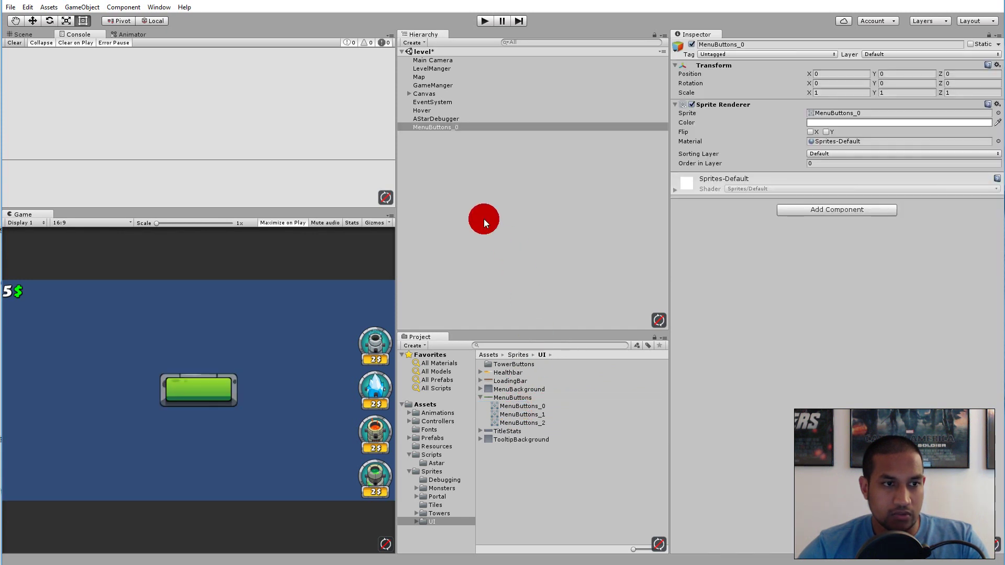
left_click(437, 128)
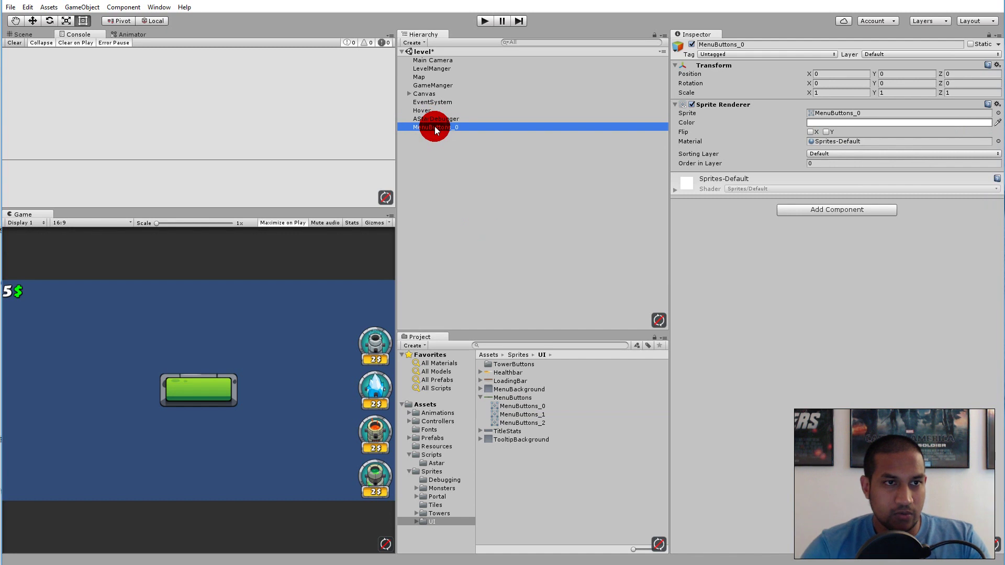
key("Delete")
left_click(409, 94)
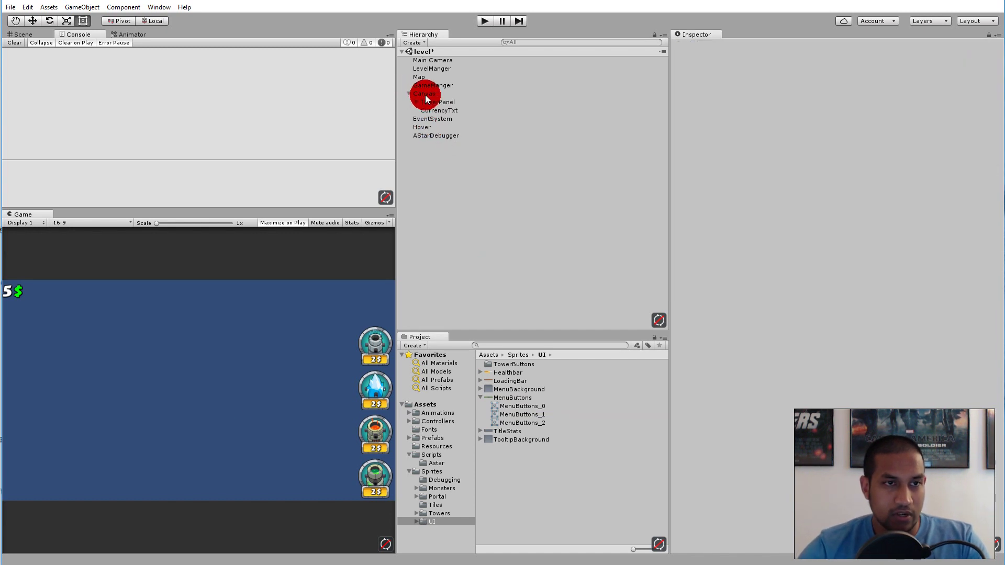
Step: Add a new UI Button under the Canvas
left_click(425, 95)
right_click(426, 98)
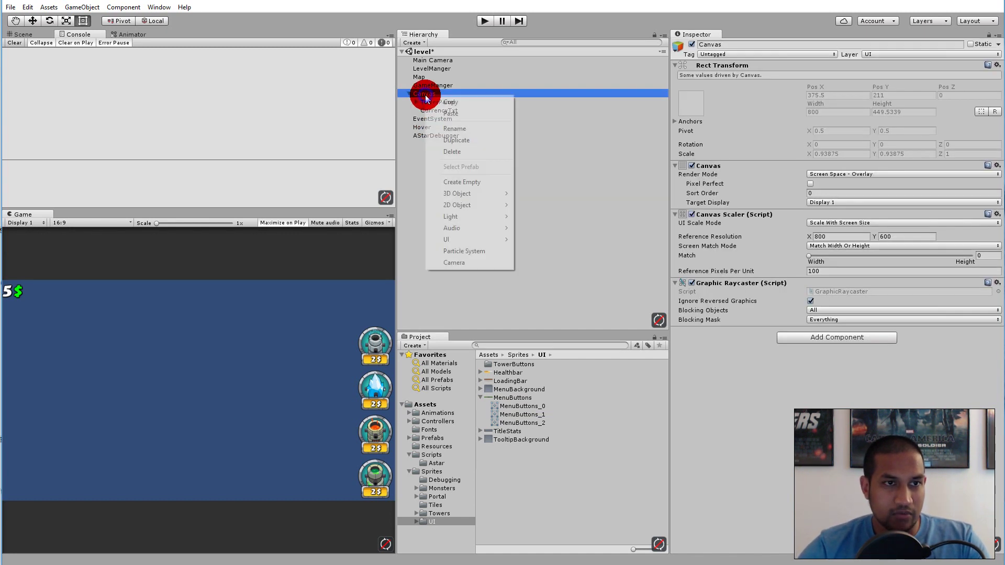
left_click(474, 239)
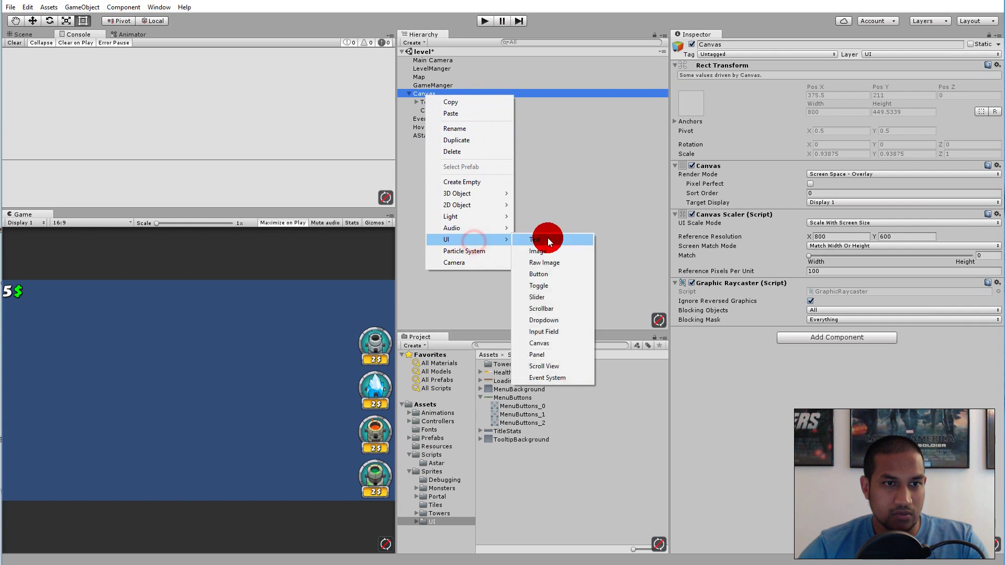
left_click(548, 275)
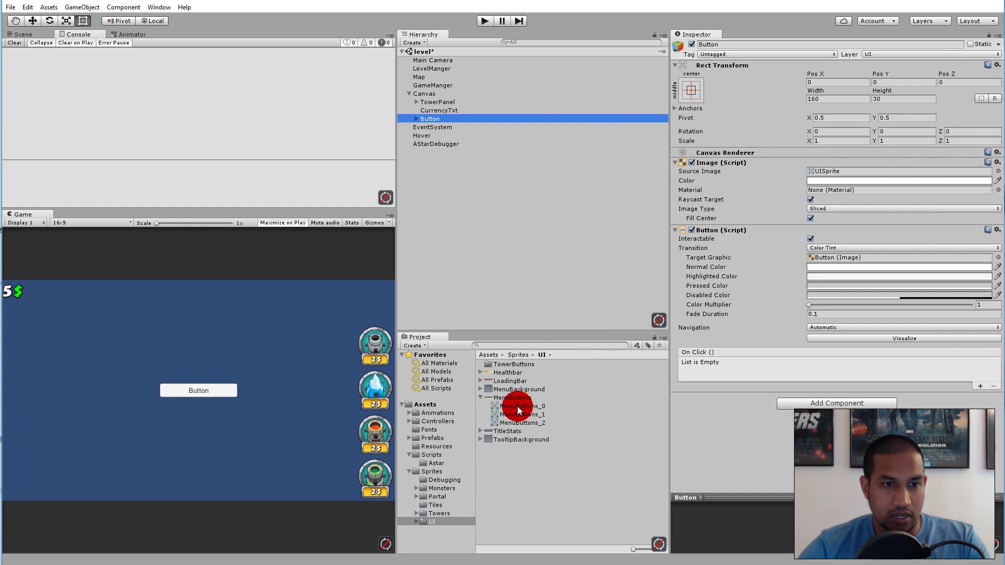
Step: Give the button the MenuButtons_0 sprite at its native 354 × 155 size
left_click_drag(519, 406, 826, 169)
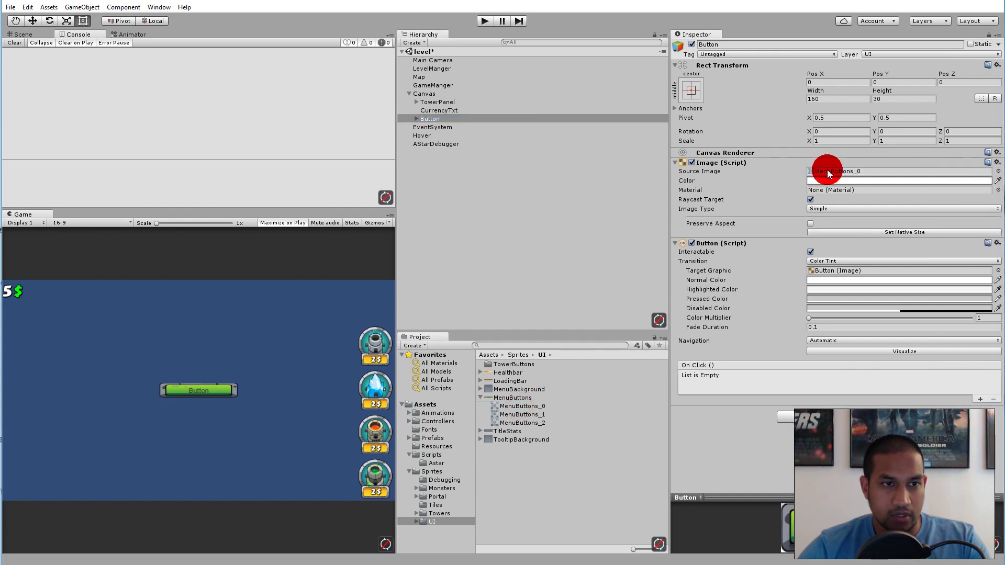
left_click(689, 181)
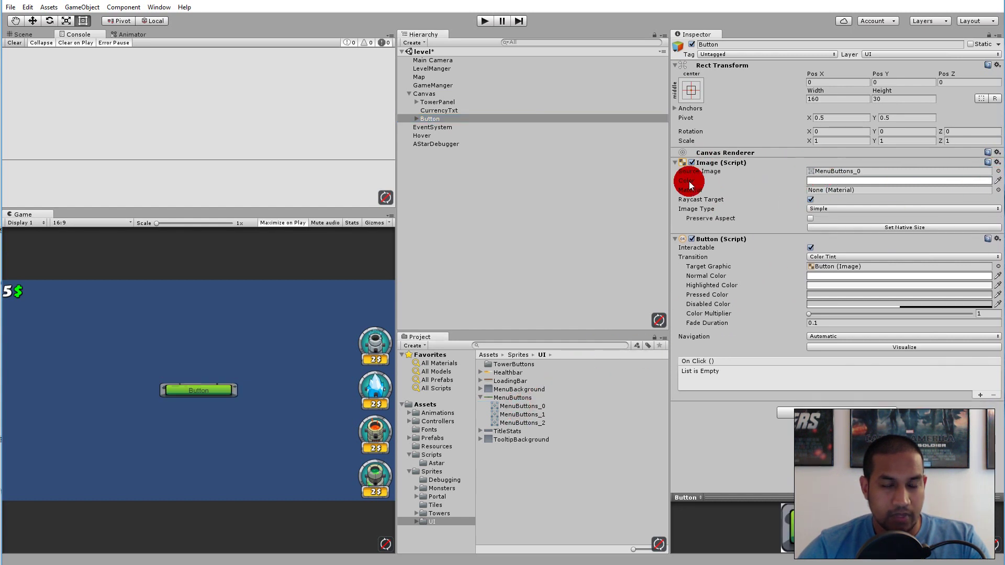
left_click(891, 229)
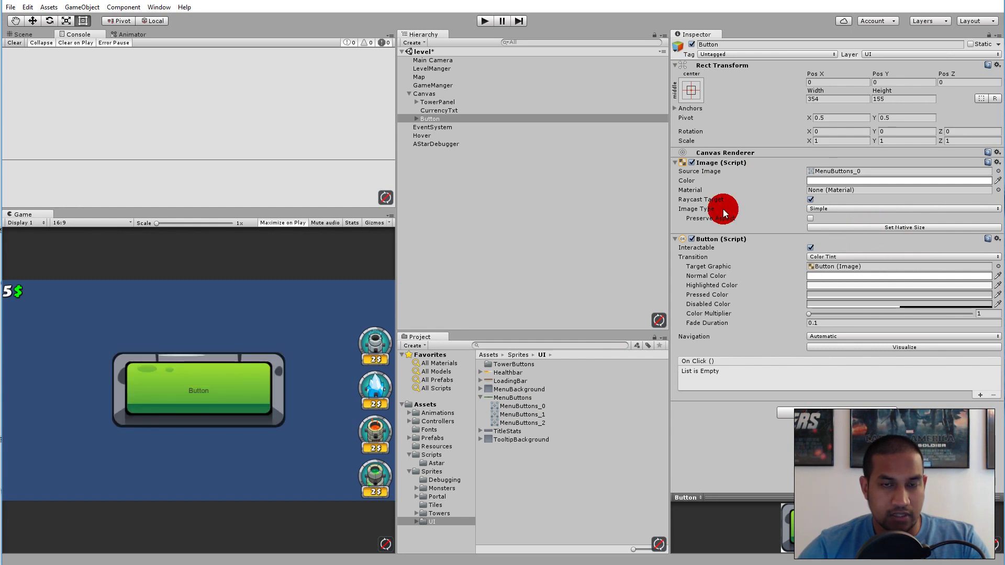
left_click(21, 34)
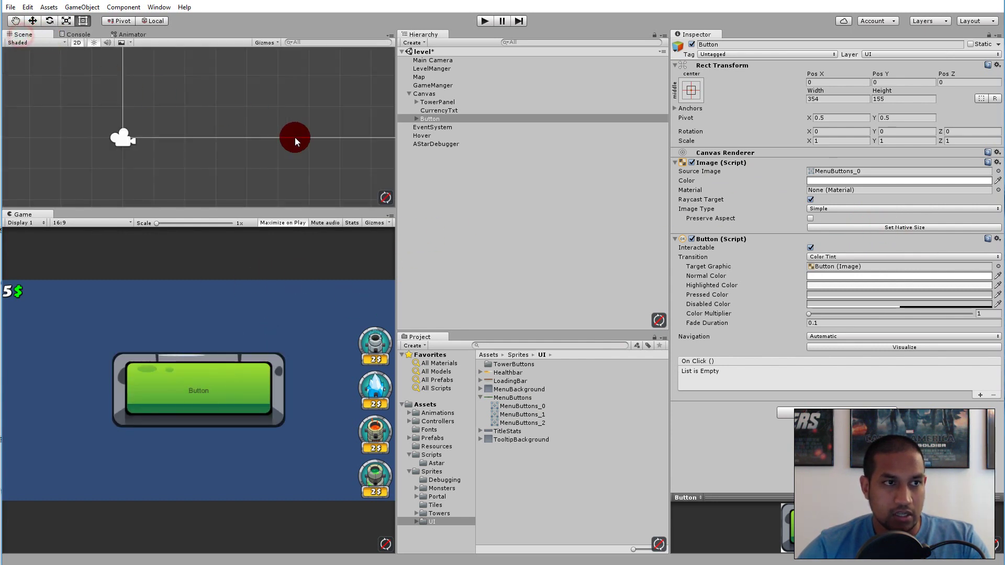
Step: Shrink the Button to about 125 × 55 and centre it near the top at Pos Y 174
left_click(471, 120)
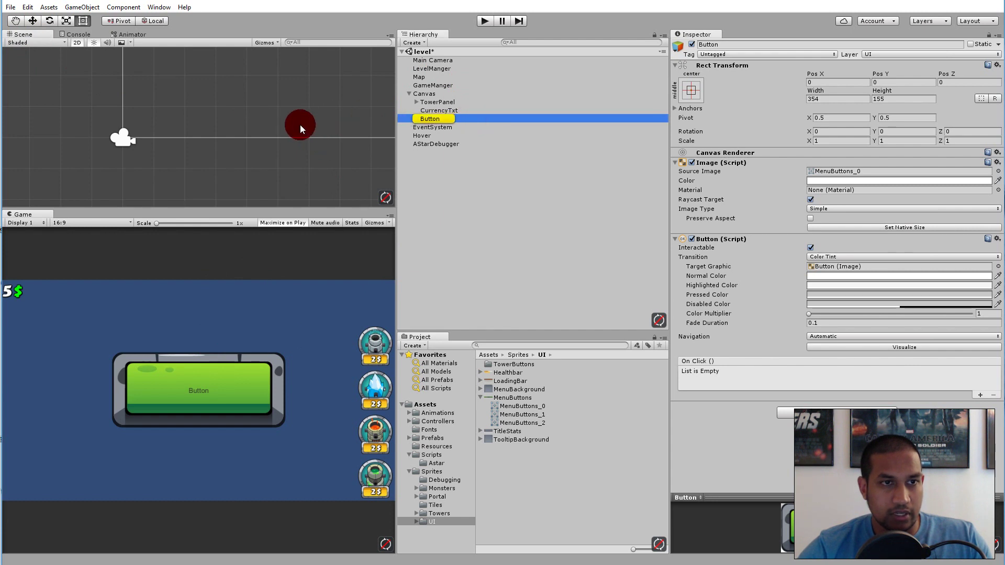
key("f")
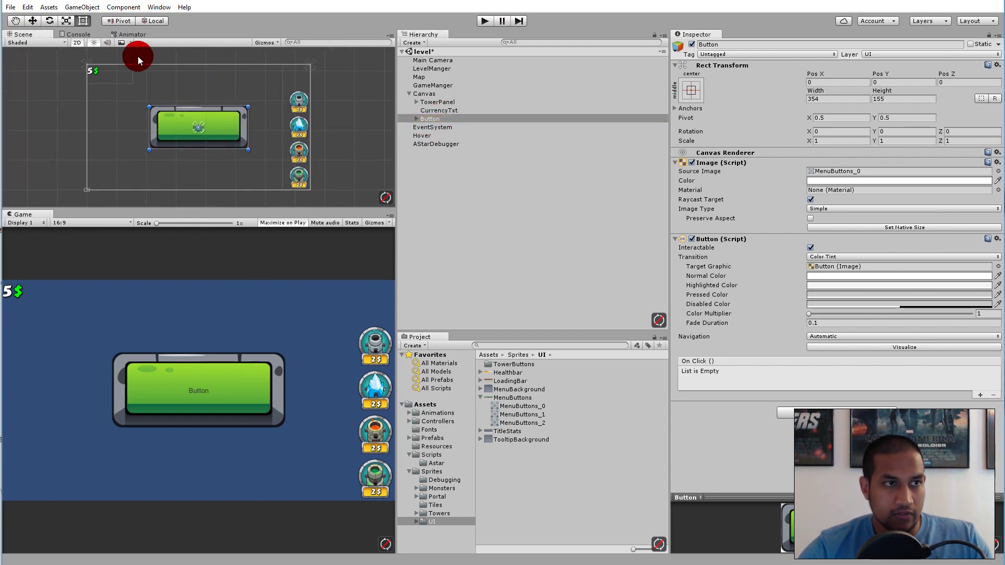
left_click_drag(245, 150, 233, 88)
middle_click_drag(233, 88, 233, 108)
left_click_drag(220, 135, 213, 127)
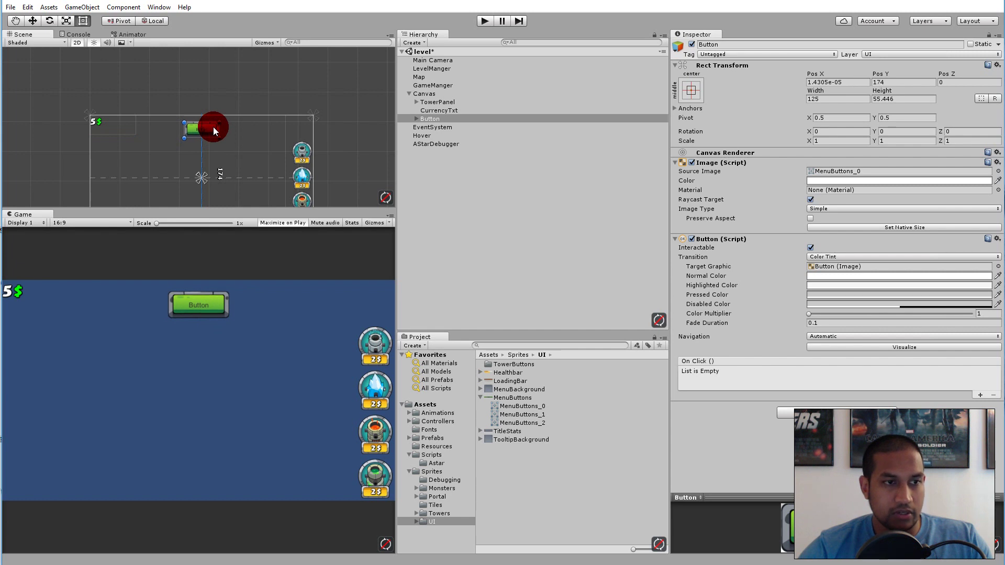
left_click(195, 363)
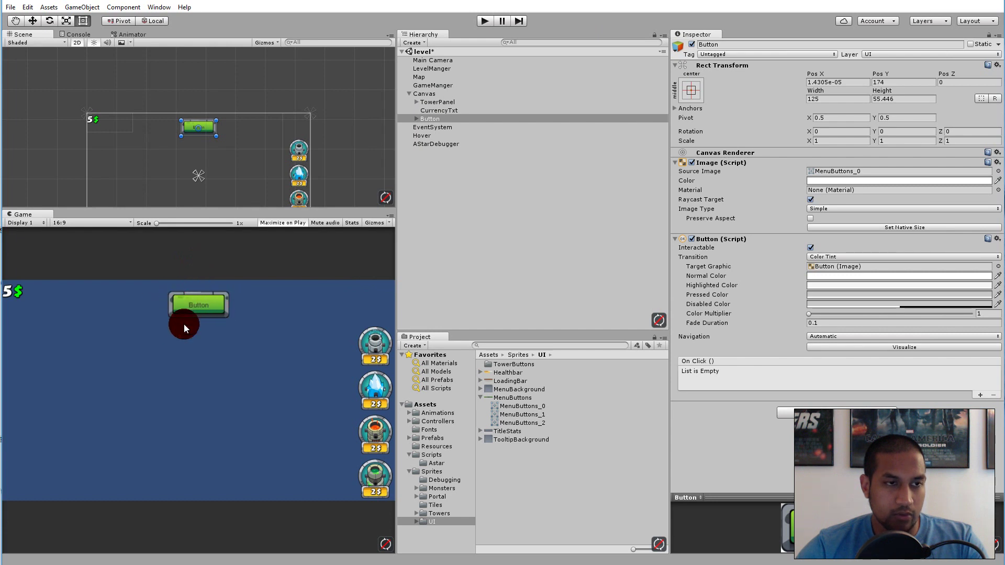
Step: Anchor the button to the top-centre preset (Pos Y -51) and show its Text child
left_click(691, 90)
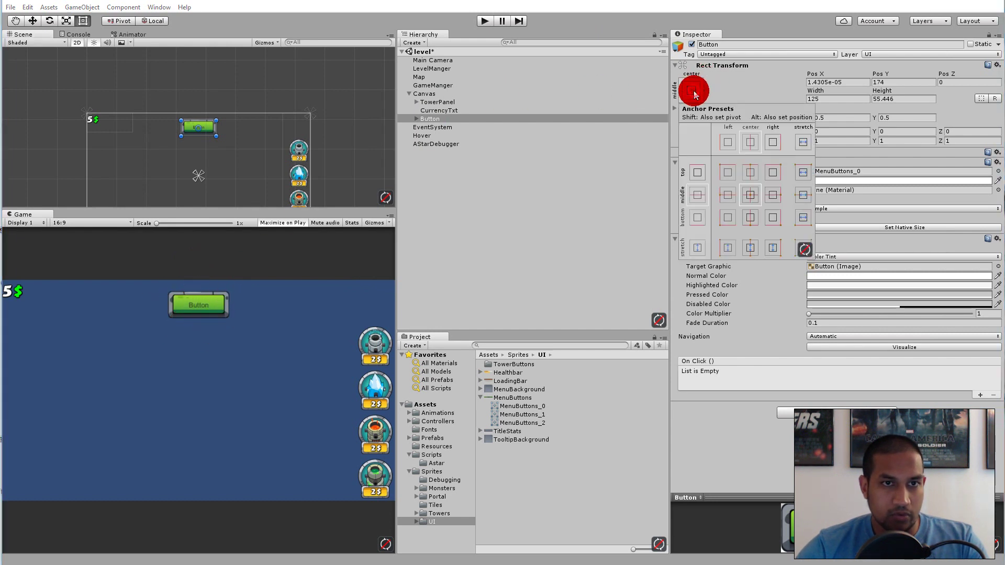
left_click(749, 174)
scroll(196, 123, "up", 3)
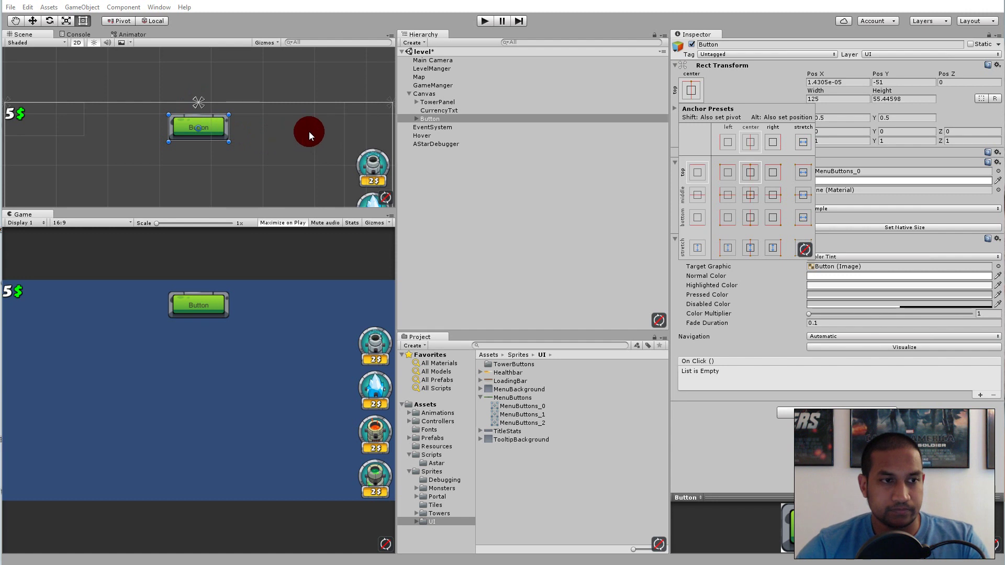
left_click(442, 118)
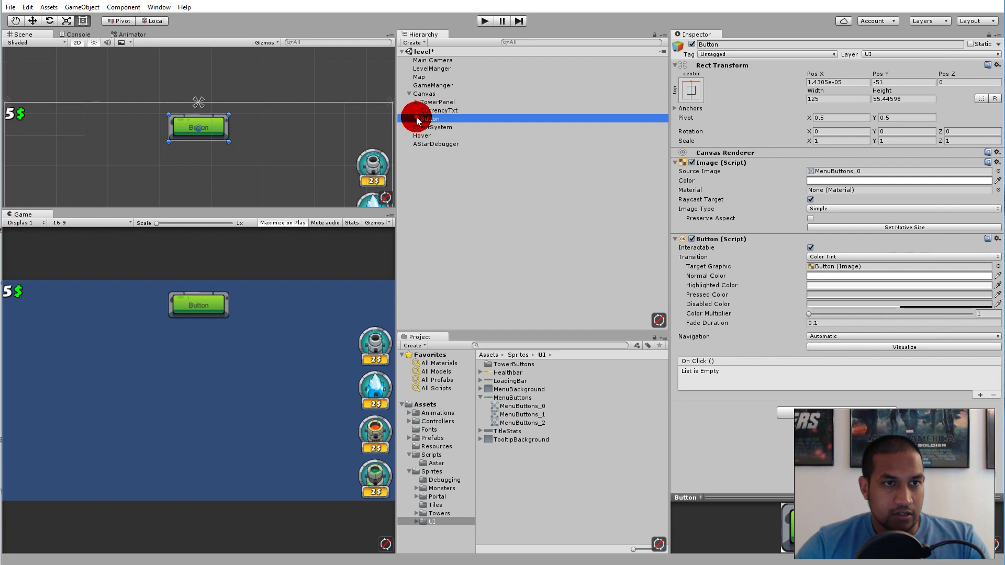
left_click(417, 119)
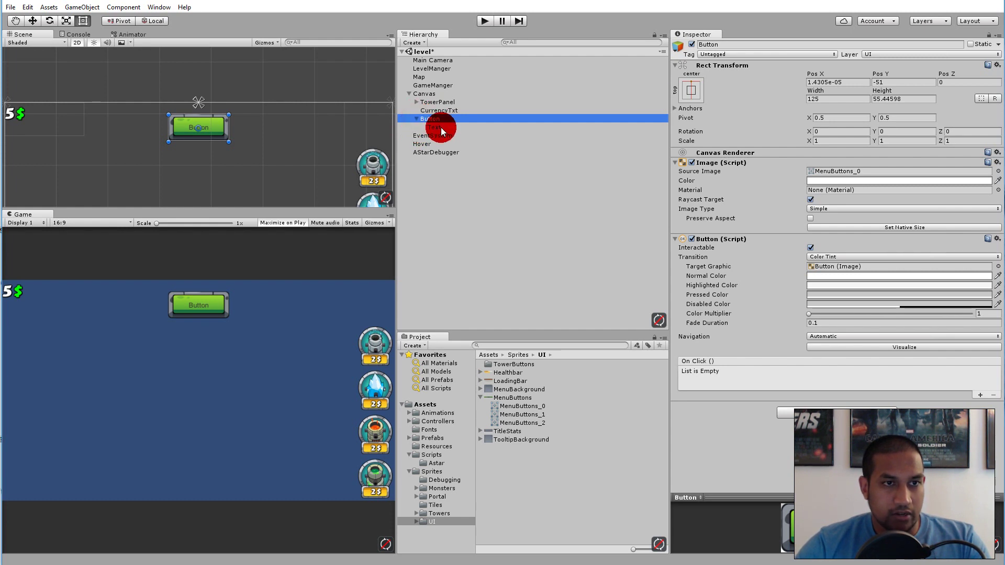
Step: Change the Button's Text child to read 'Next wave'
left_click(441, 127)
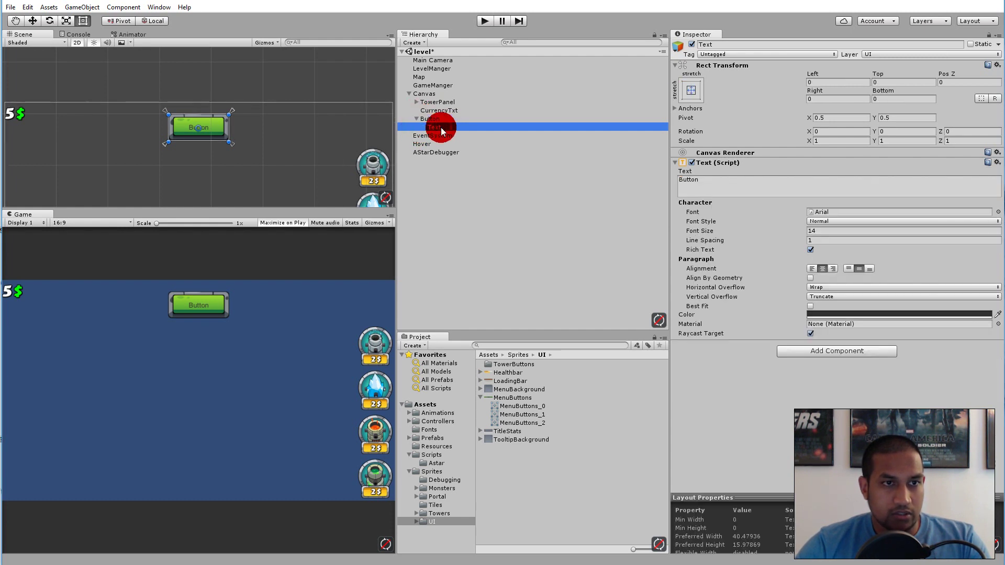
left_click(711, 189)
type("Ne")
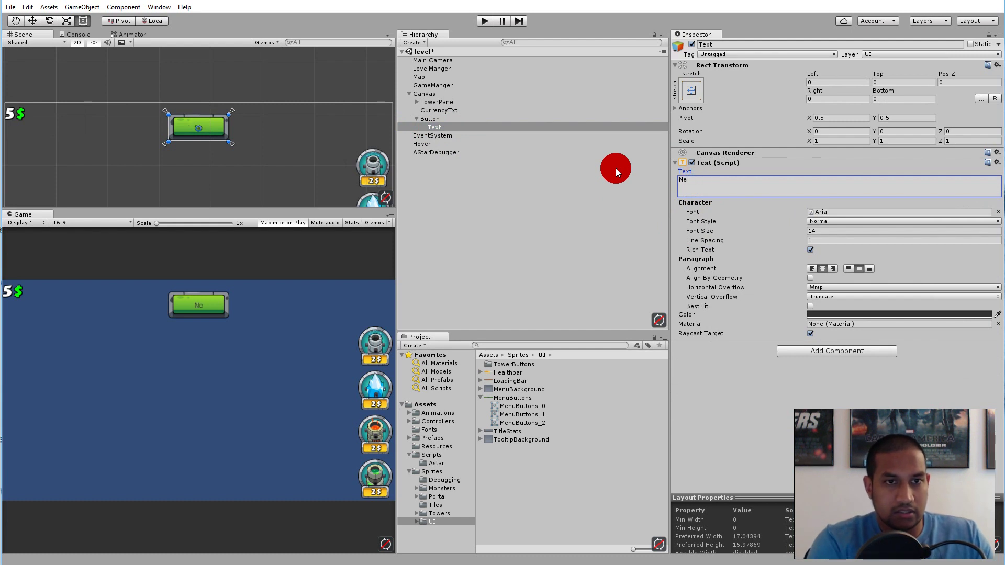
type("xt wave")
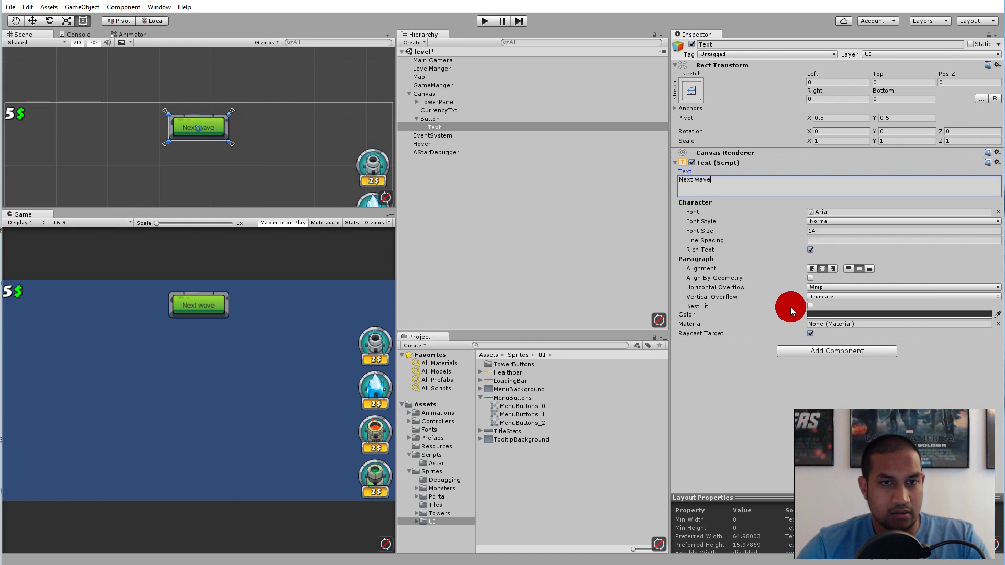
left_click(994, 212)
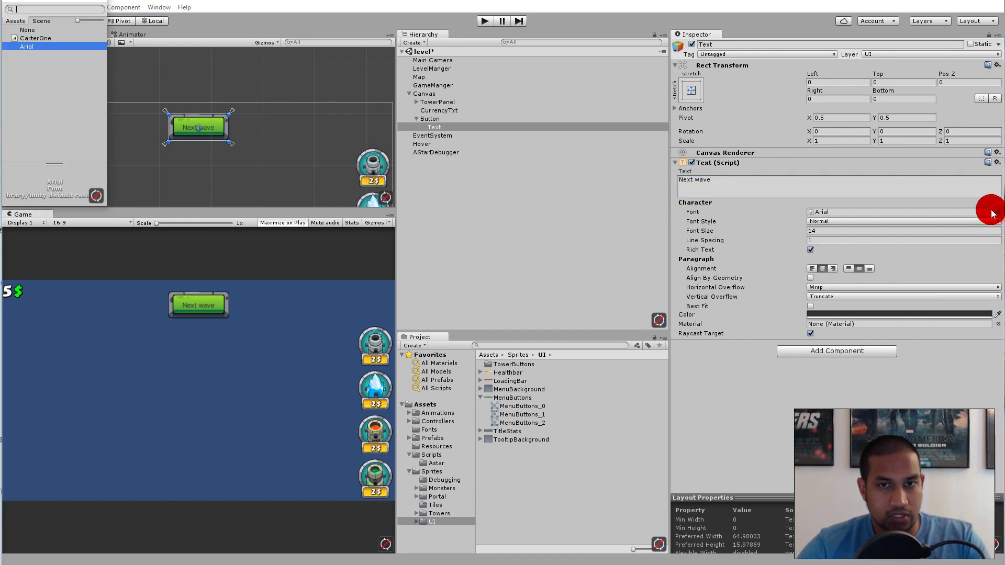
Step: Style the label in CarterOne, size 50, with Best Fit on and white colour
double_click(50, 38)
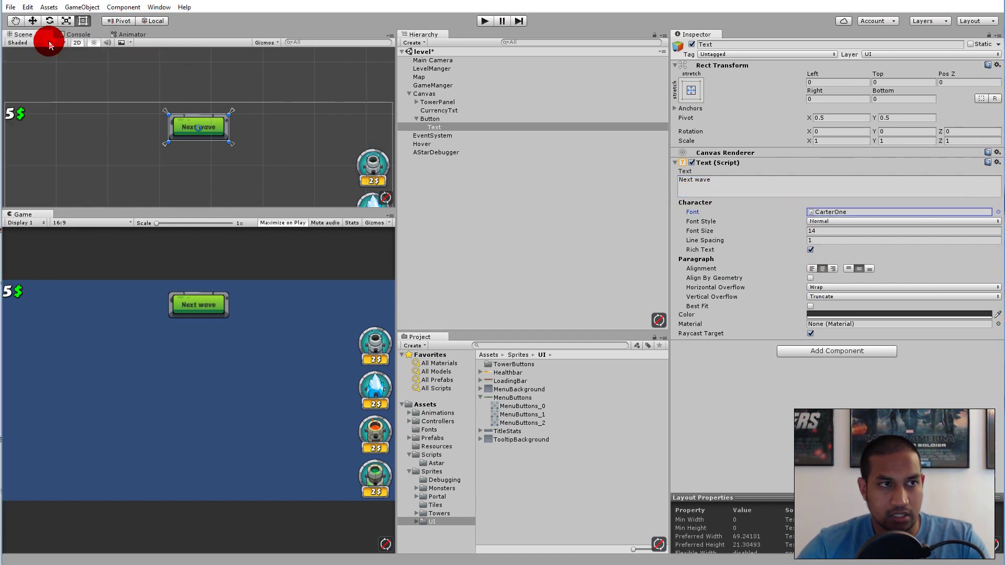
left_click(828, 230)
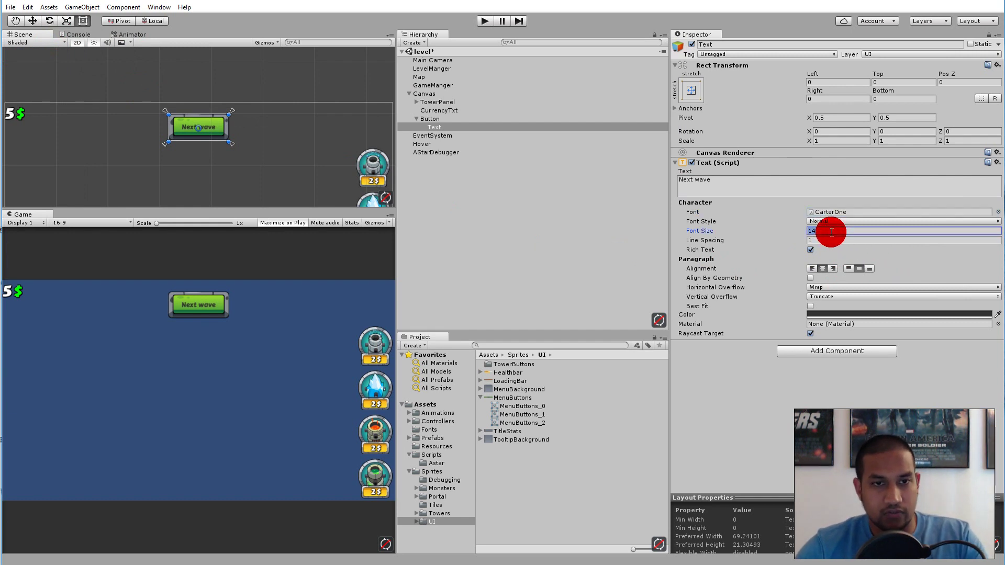
type("50")
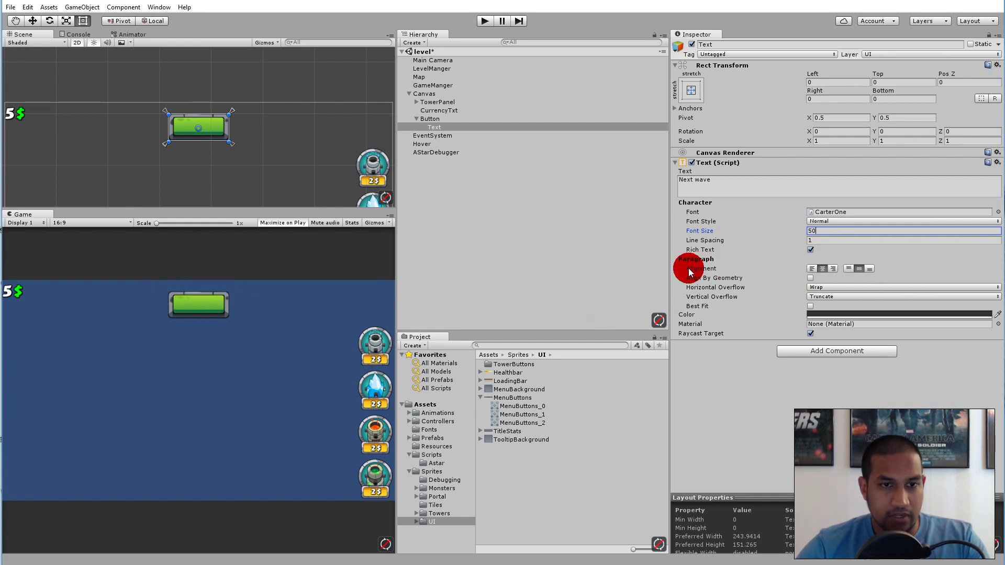
left_click(810, 306)
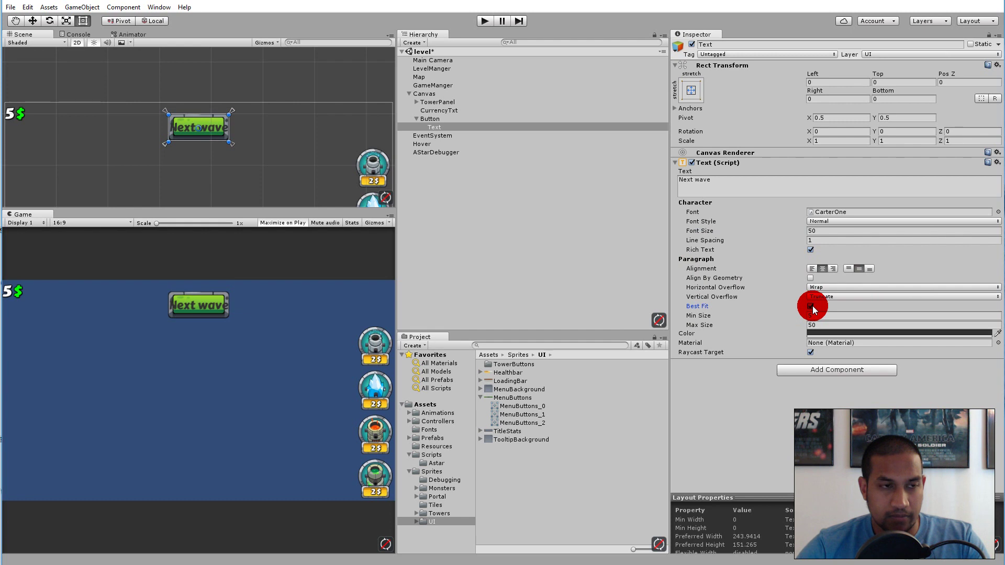
left_click(827, 335)
left_click_drag(27, 74, 18, 38)
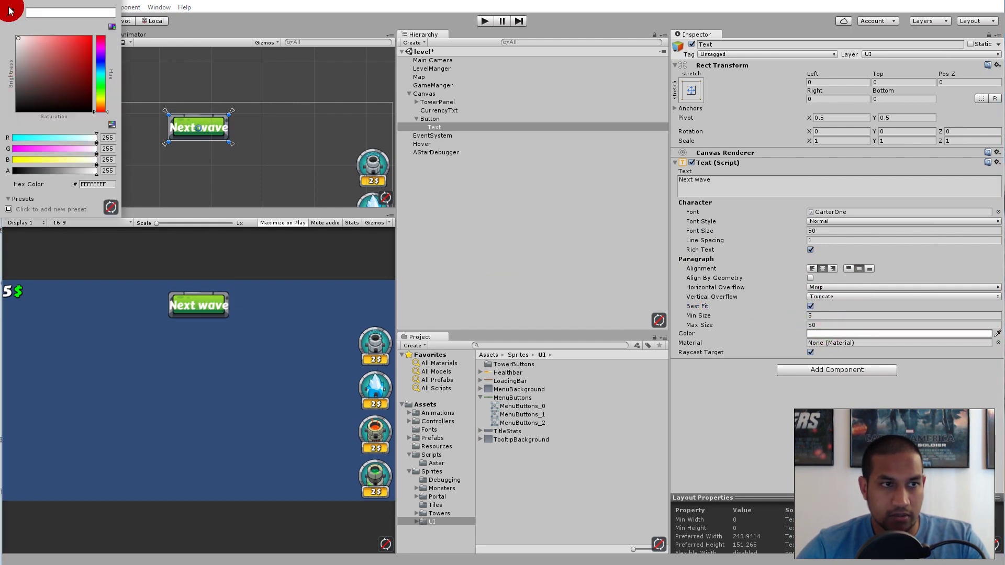
left_click(848, 370)
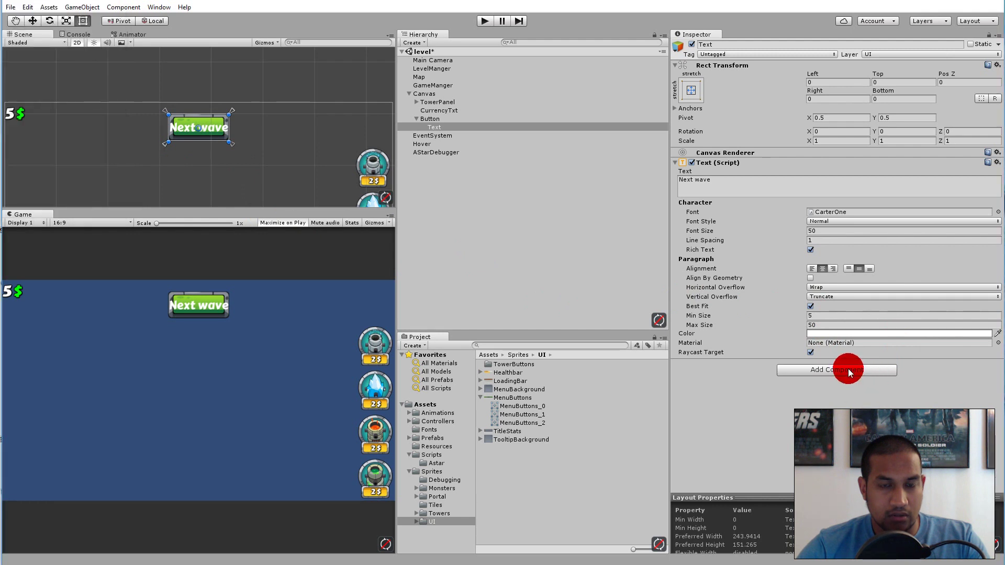
Step: Add a Shadow component to the label and move it above the Text component
left_click(835, 370)
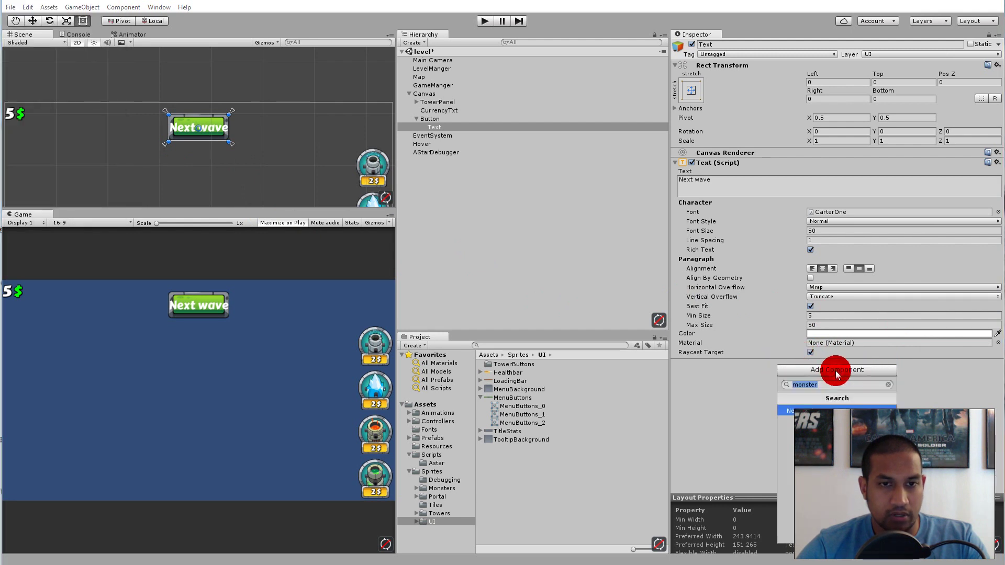
left_click_drag(811, 383, 830, 385)
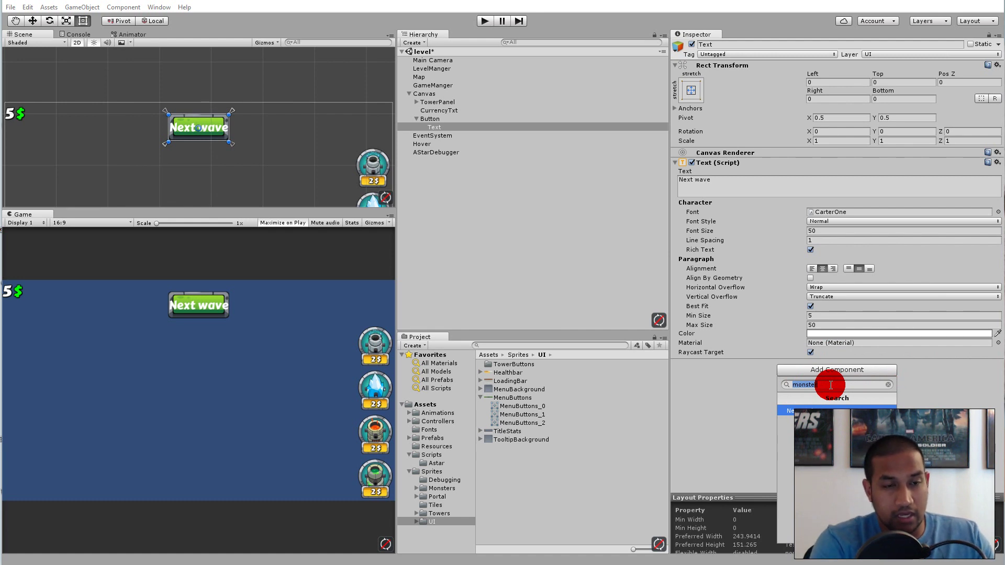
type("shado")
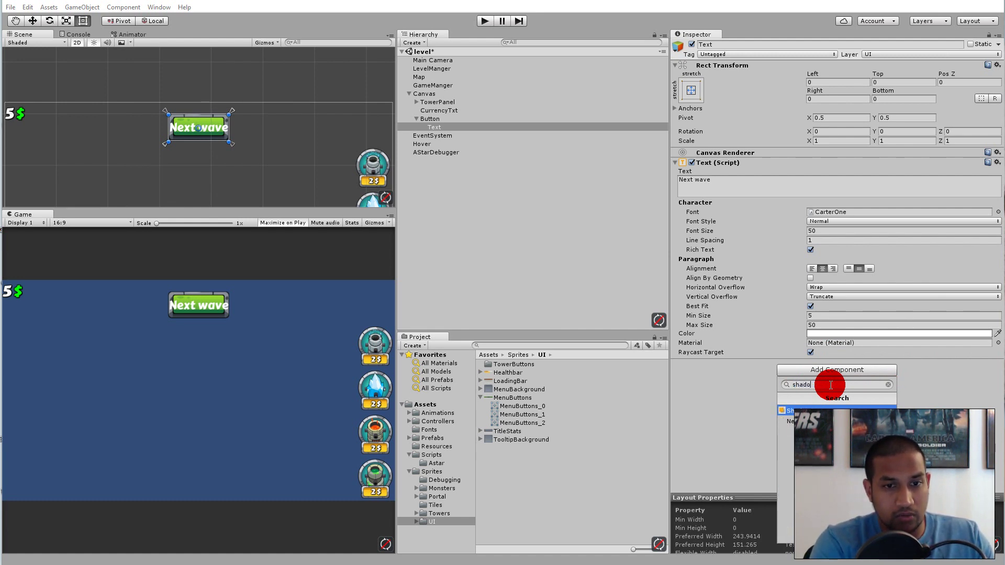
type("w")
left_click(816, 410)
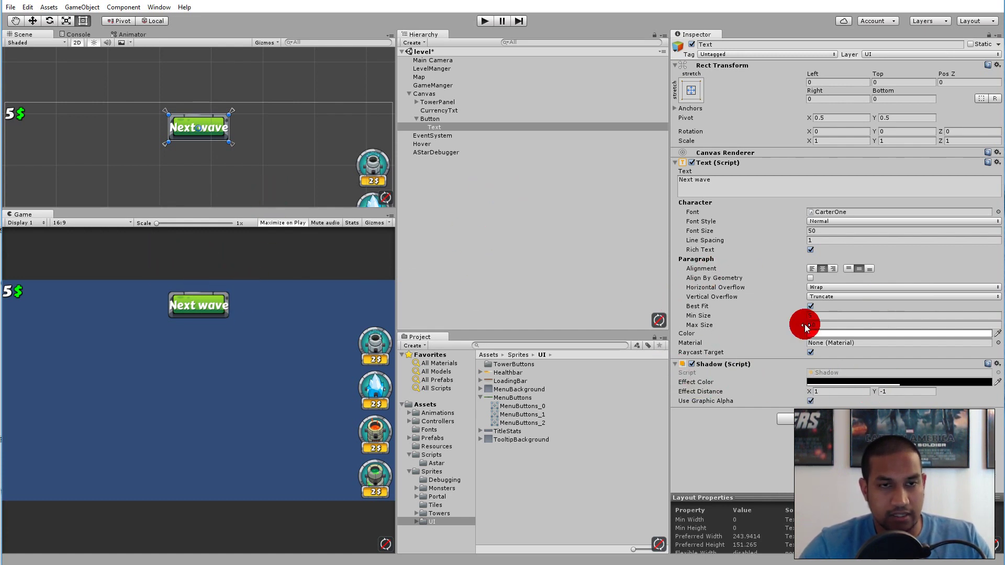
right_click(760, 363)
left_click(809, 397)
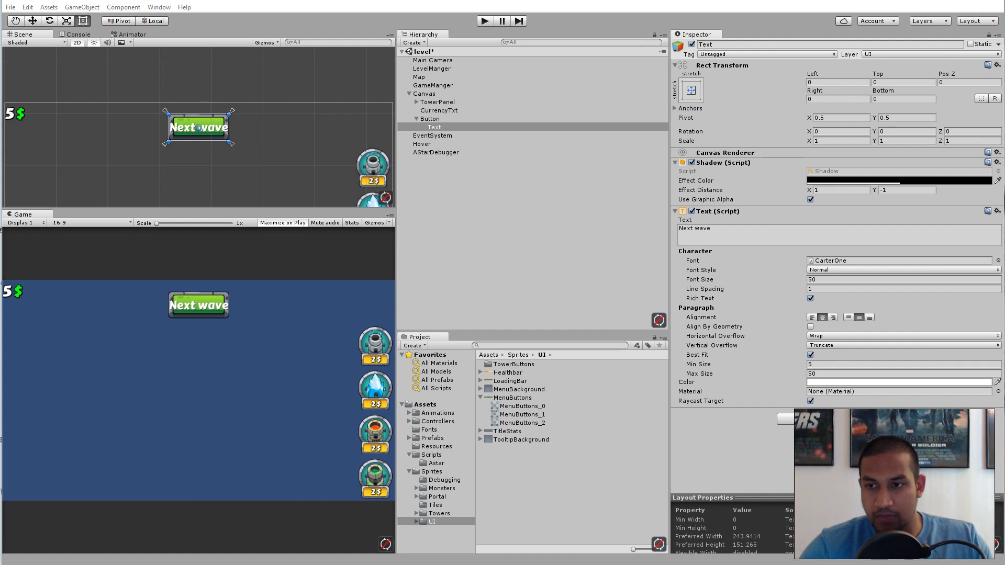
Step: Set the black shadow's Effect Distance to X 2.65, Y -1.98
left_click(825, 180)
left_click(829, 189)
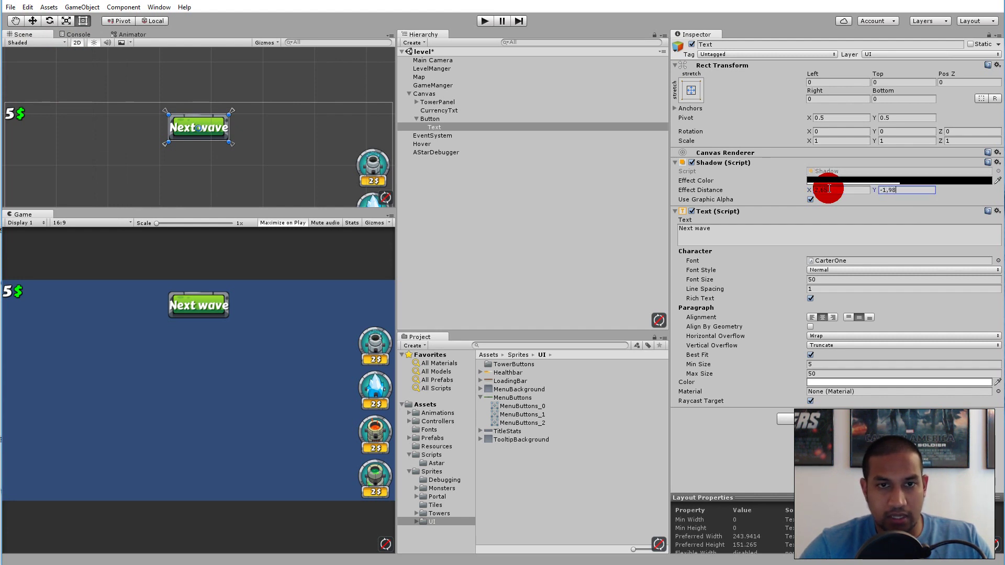
scroll(230, 173, "up", 5)
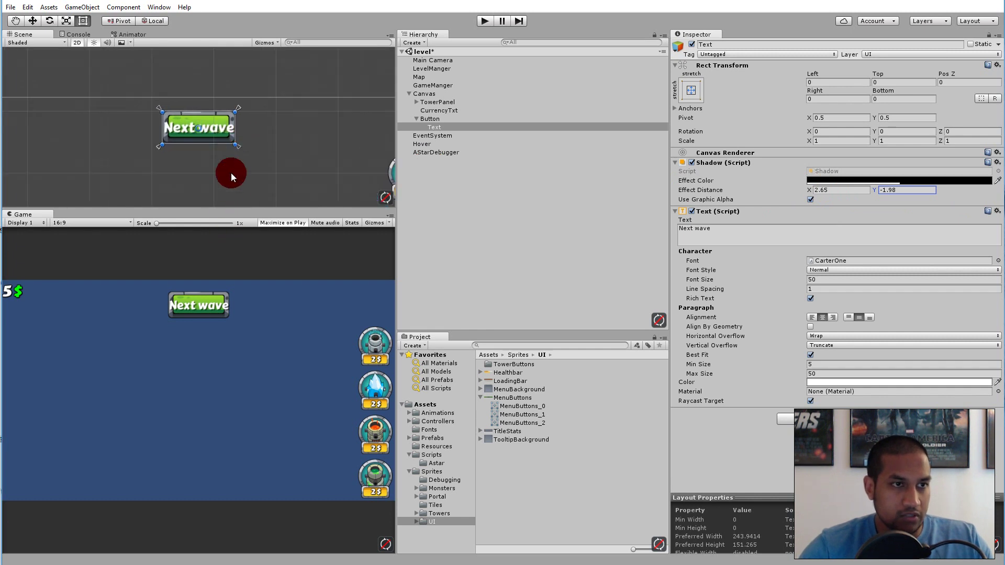
Step: Pull the label's side edges inward to Left 10.6 and Right 10.2
scroll(245, 145, "down", 4)
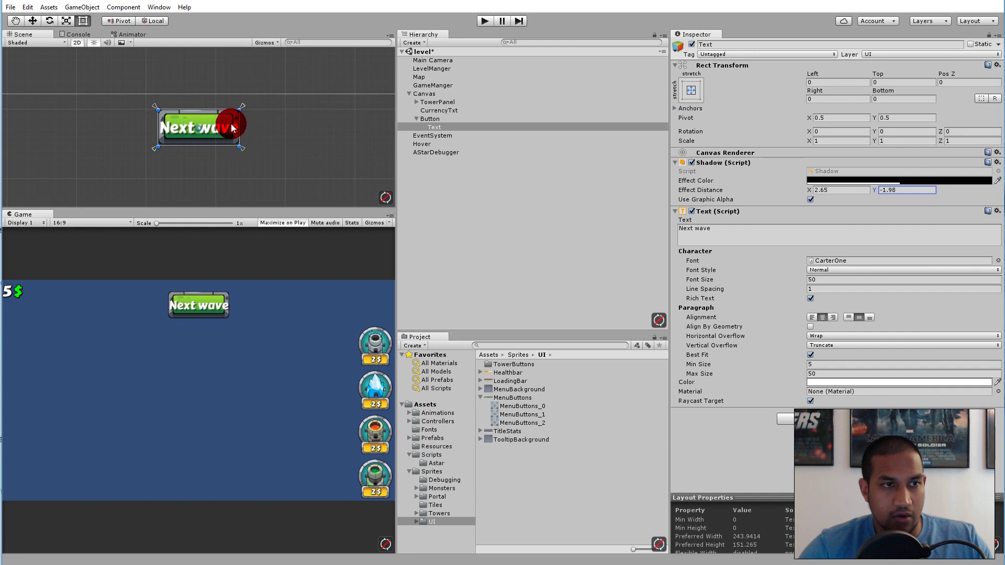
scroll(250, 128, "up", 2)
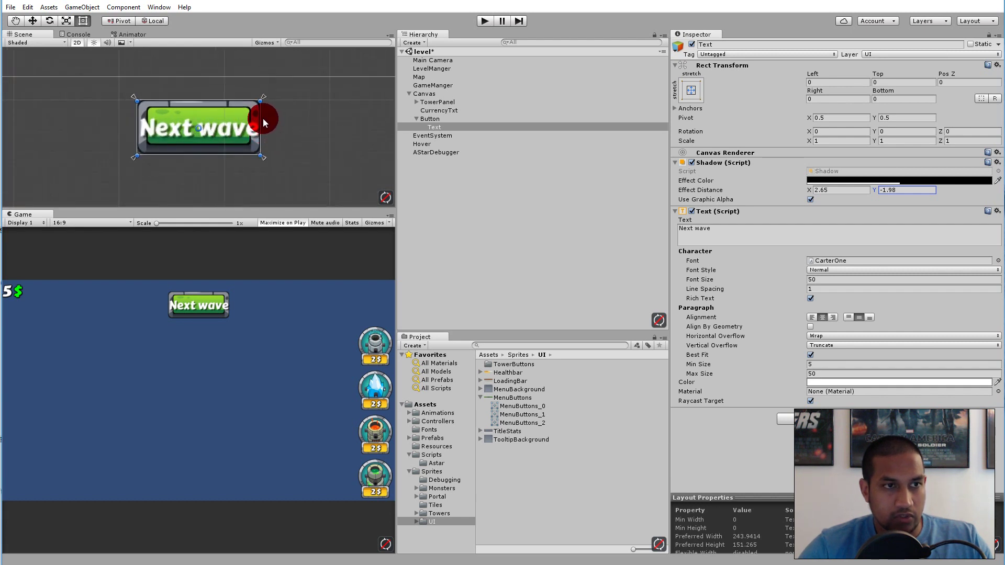
left_click_drag(259, 117, 249, 116)
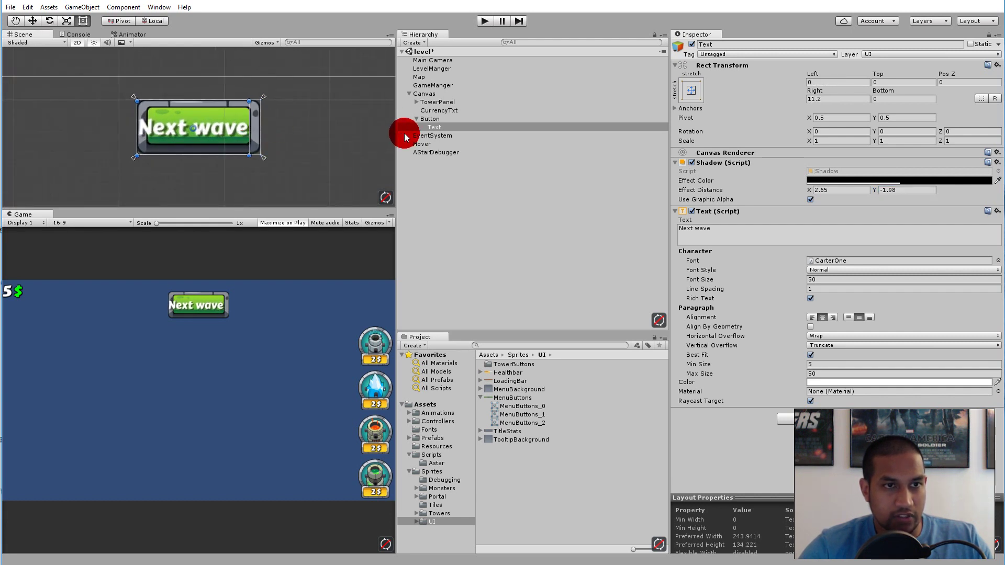
left_click_drag(249, 114, 250, 114)
left_click_drag(144, 121, 147, 115)
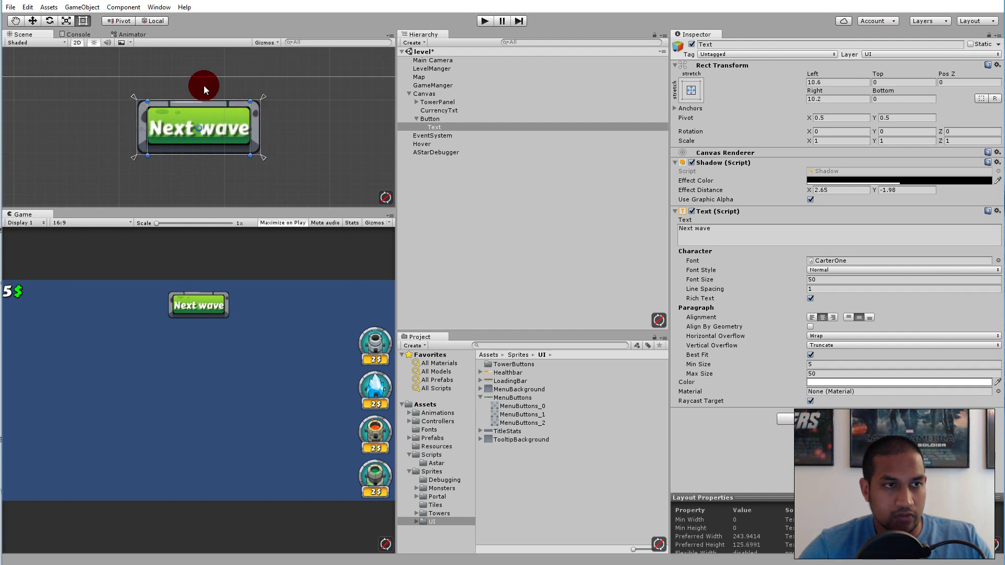
Step: Set the label's Top inset to 7.95 and Bottom inset to 11.75
left_click_drag(201, 99, 202, 101)
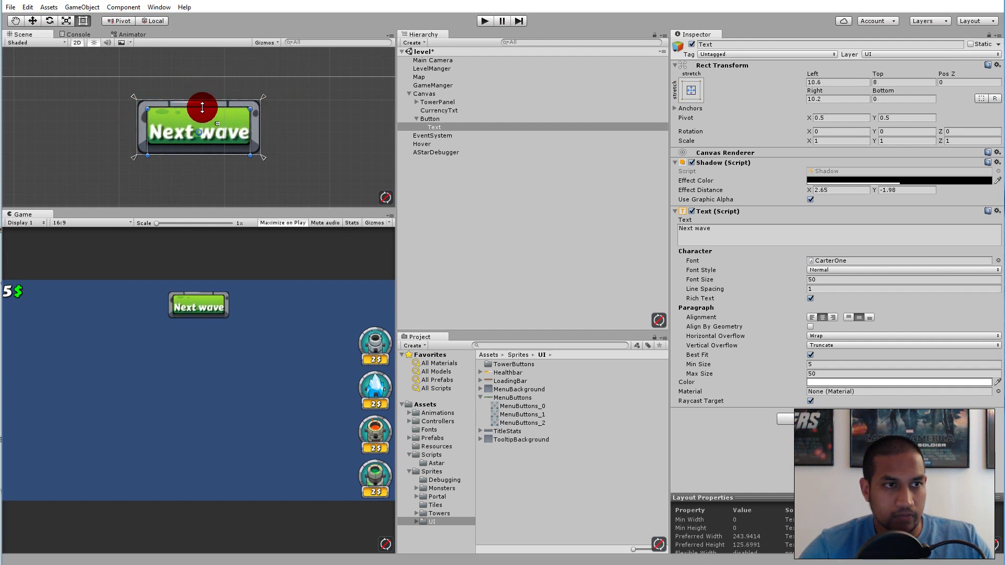
left_click(212, 151)
left_click_drag(212, 152, 211, 140)
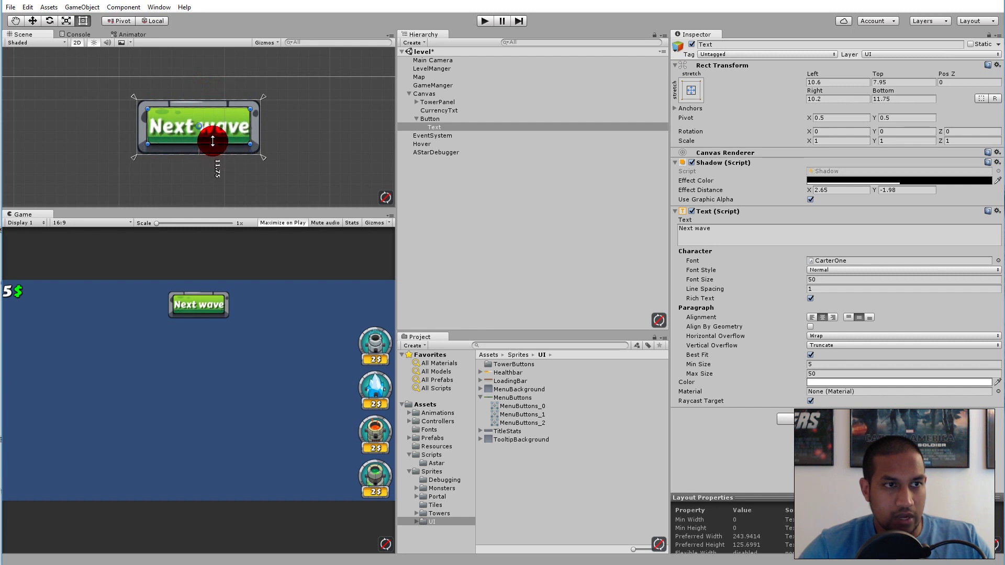
scroll(224, 127, "up", 1)
scroll(227, 158, "up", 4)
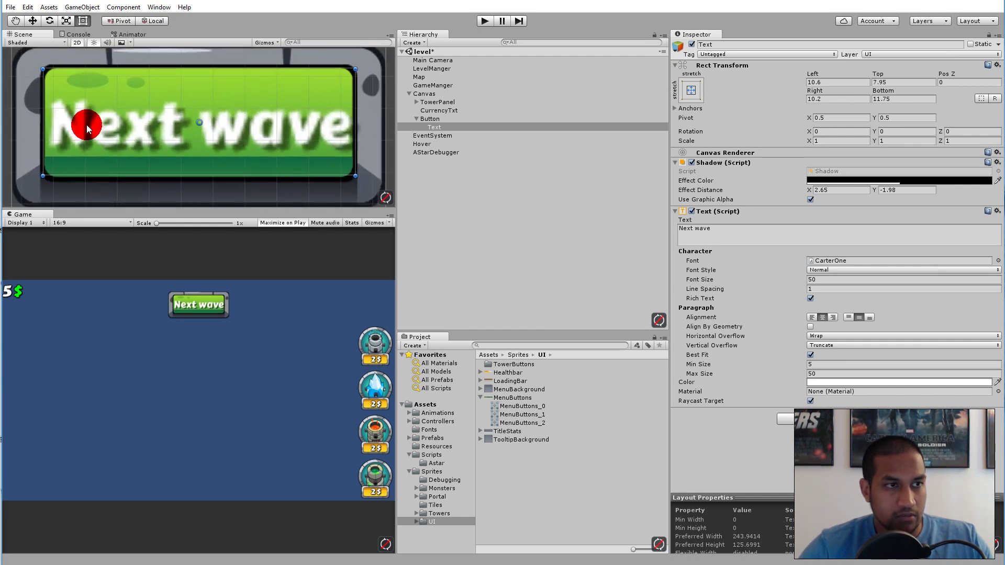
scroll(251, 157, "down", 2)
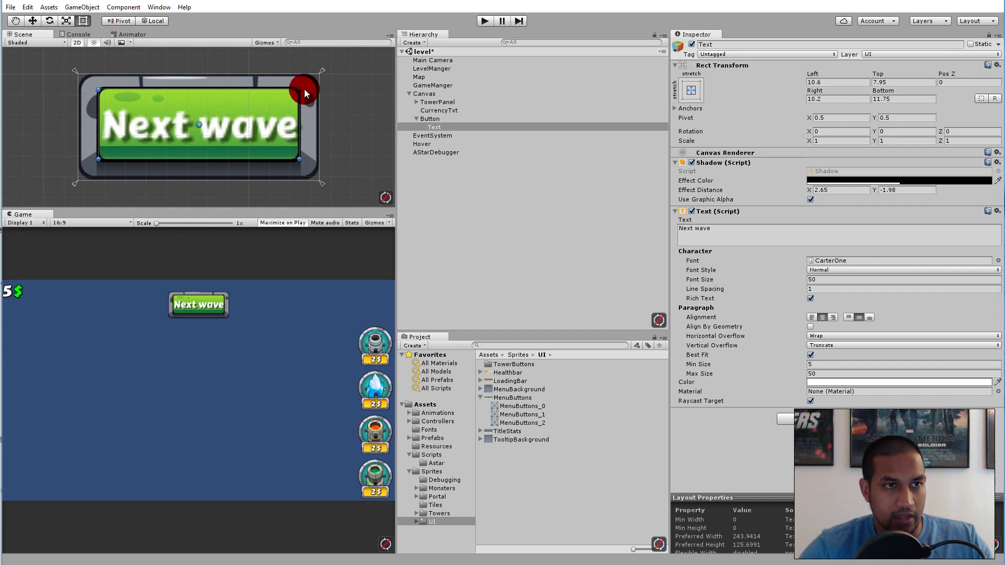
scroll(266, 120, "down", 2)
scroll(251, 150, "down", 3)
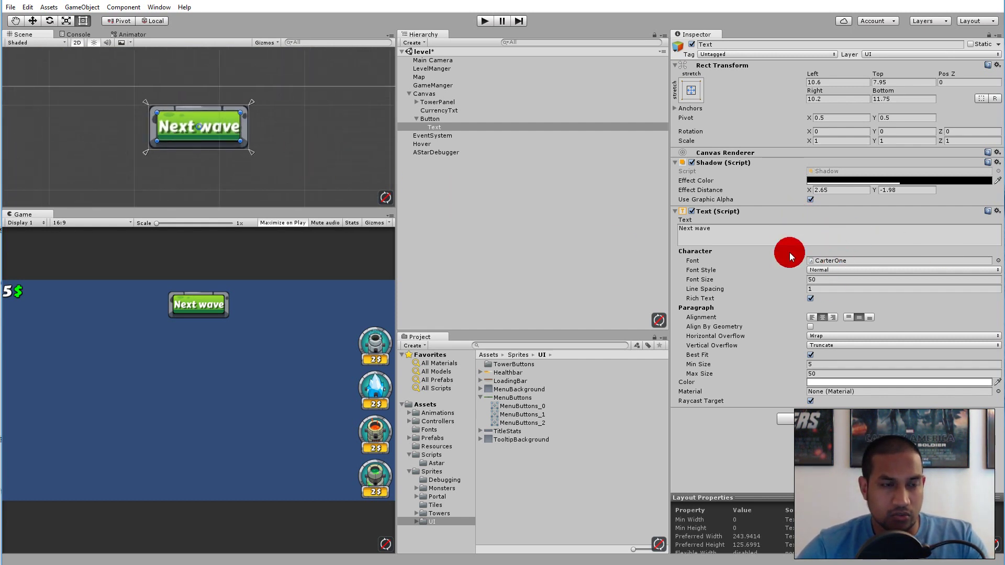
left_click(857, 416)
Step: Add an Outline component to the Next wave label and move it above the Text component
type("outline")
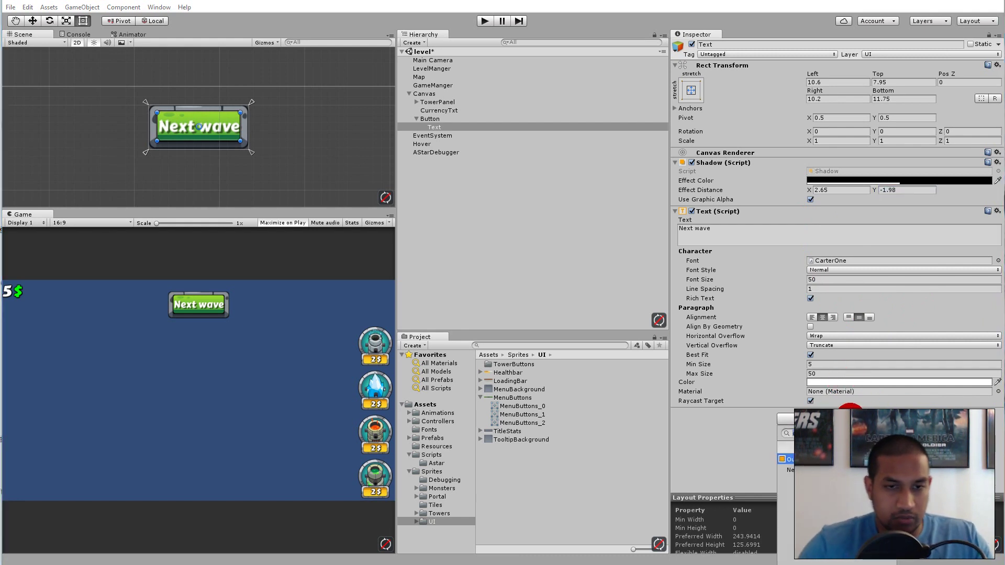
key("Return")
right_click(747, 415)
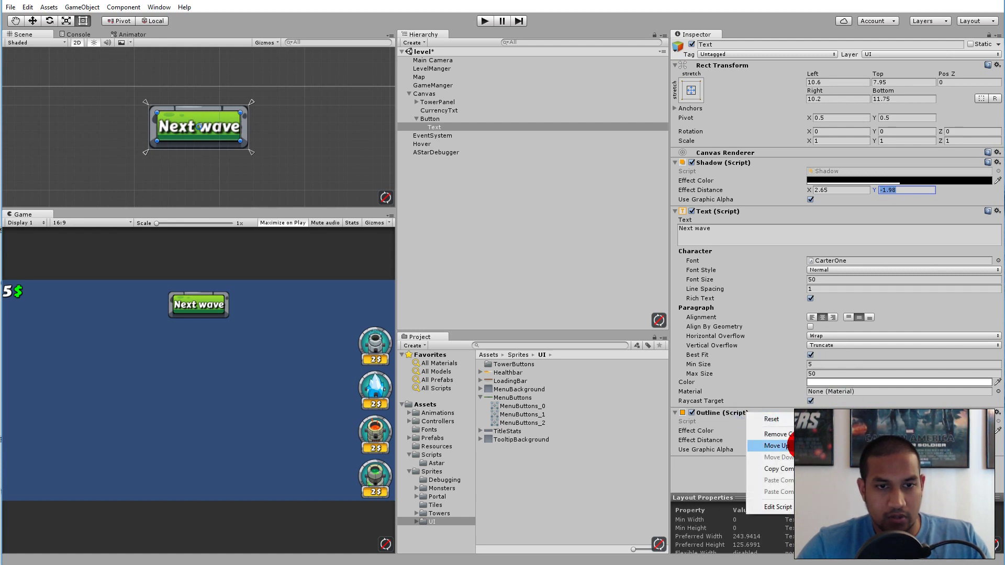
left_click(776, 446)
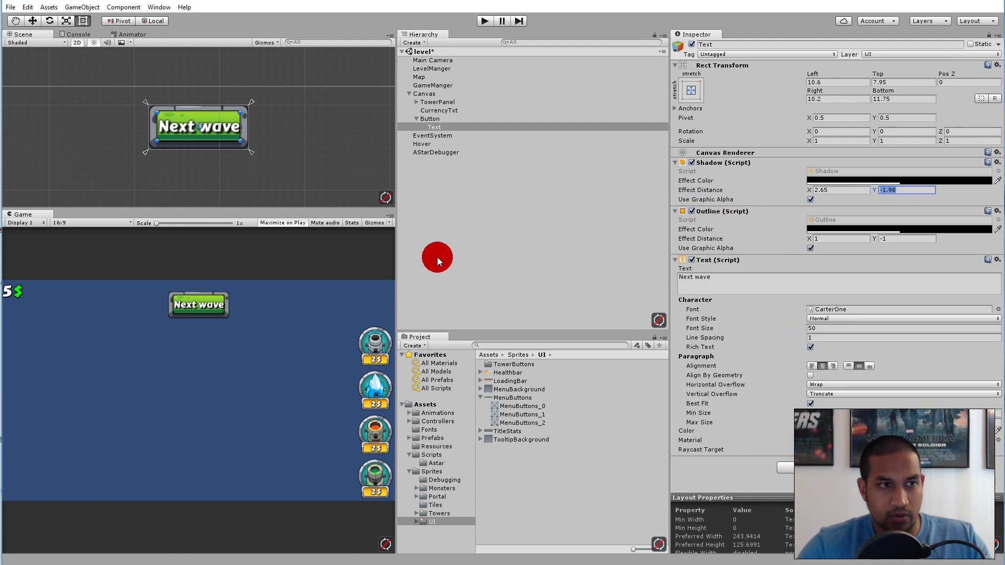
Step: Enter Play mode to preview the outlined Next wave button
scroll(224, 309, "up", 5)
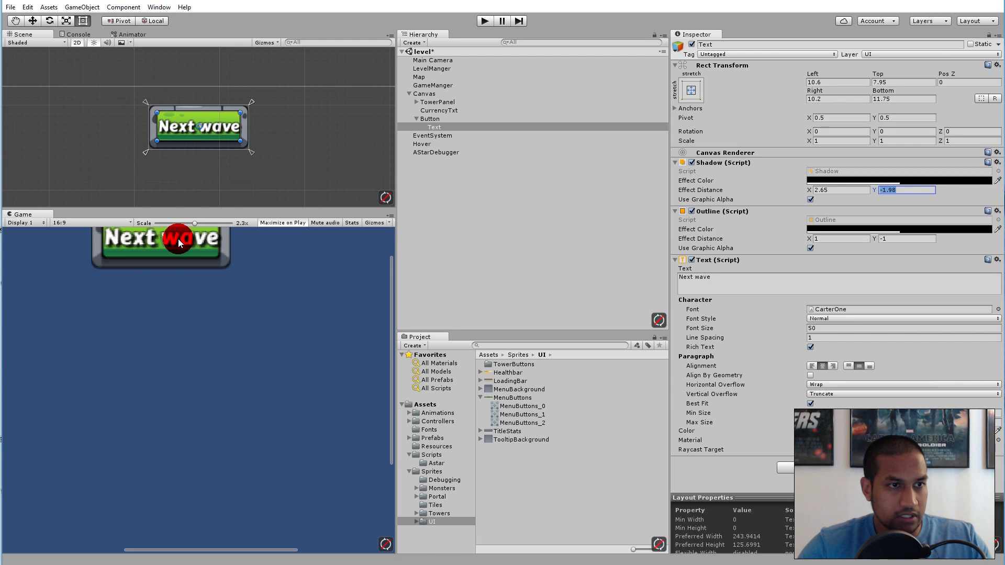
scroll(216, 263, "down", 5)
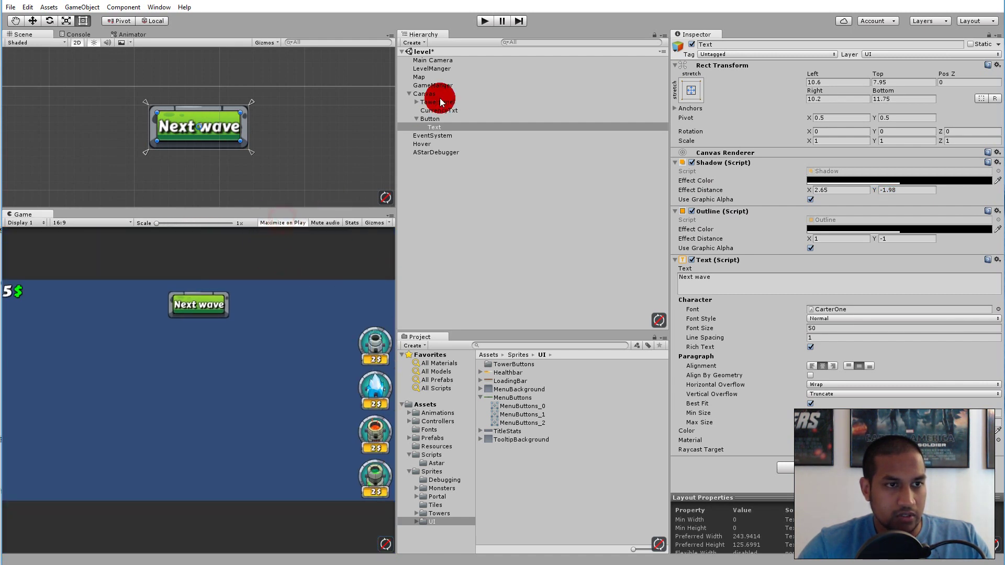
left_click(481, 22)
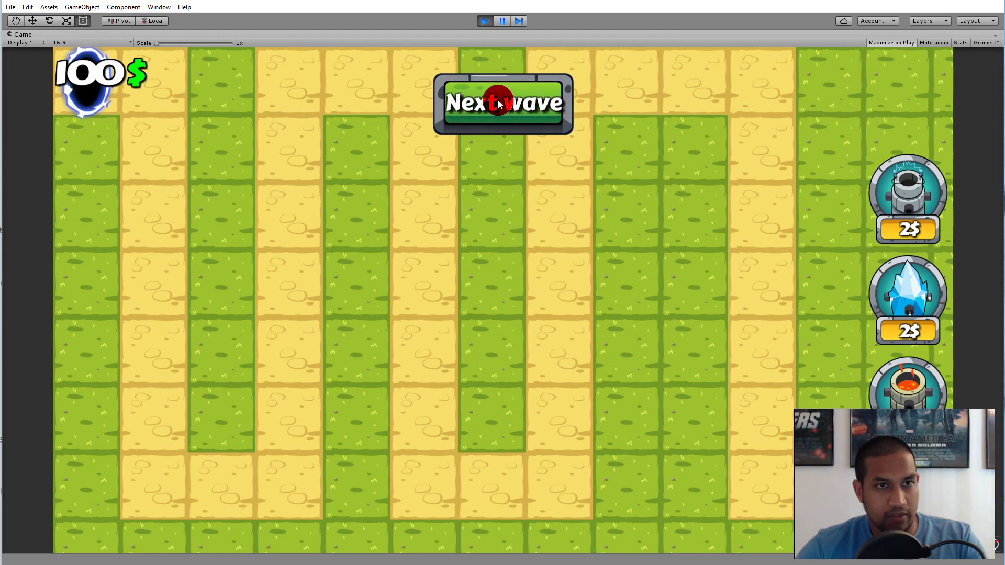
Step: Stop Play mode and change the label's right inset from 10.2 to 12.2
left_click(484, 20)
left_click_drag(241, 126, 239, 125)
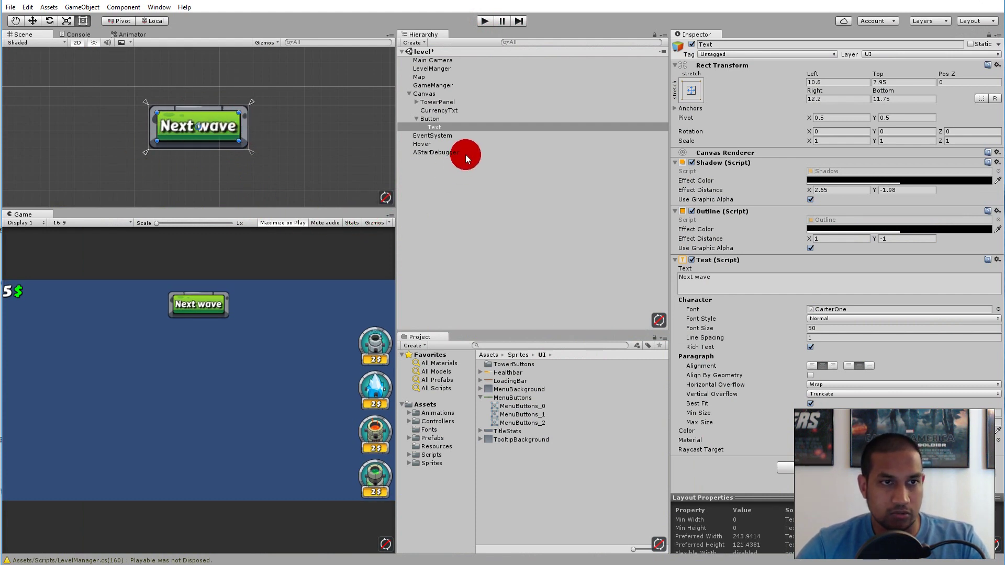
Step: Rename the Button object under Canvas to 'NextWave' and collapse its children
left_click(430, 119)
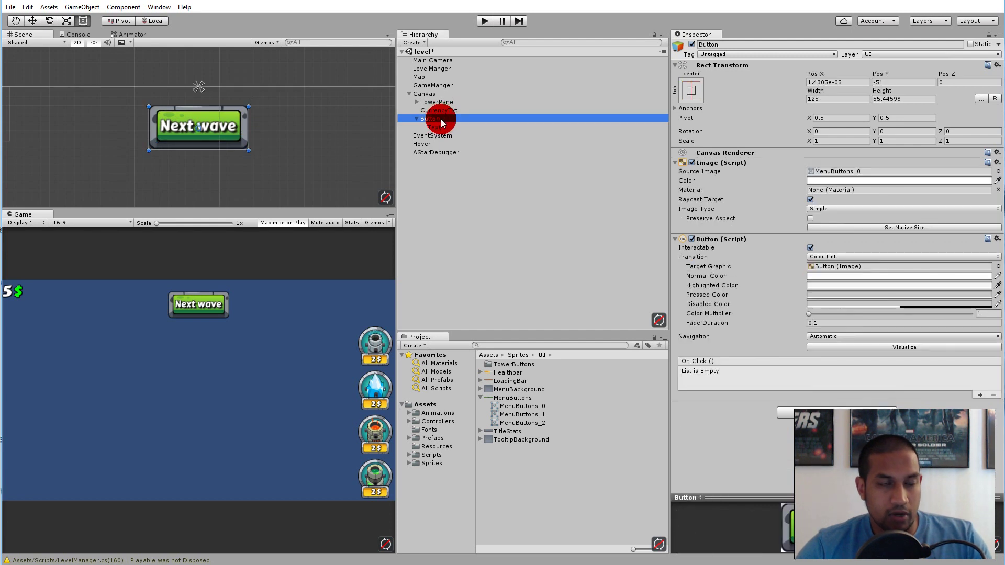
left_click(441, 119)
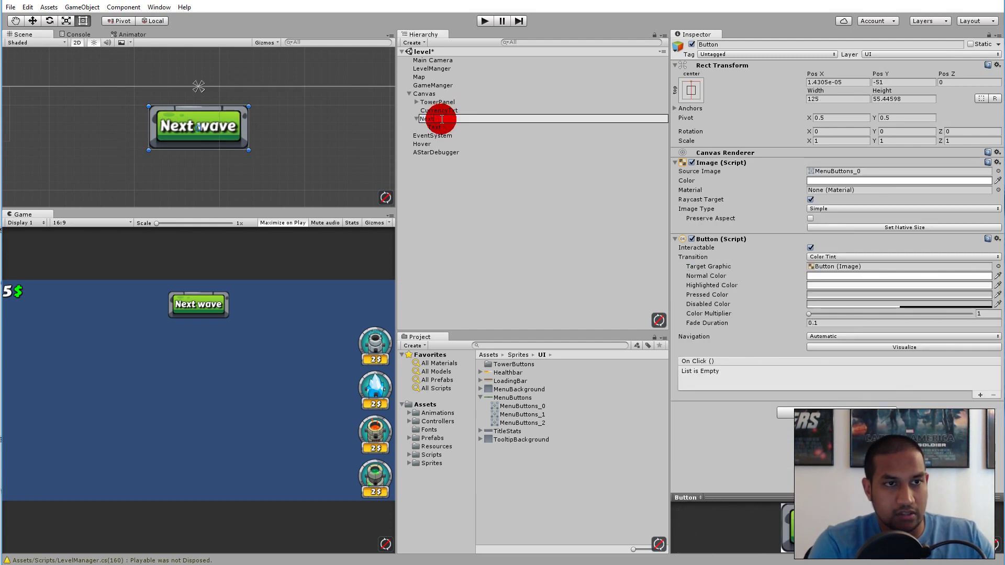
type("NextWave")
key("Return")
left_click(416, 120)
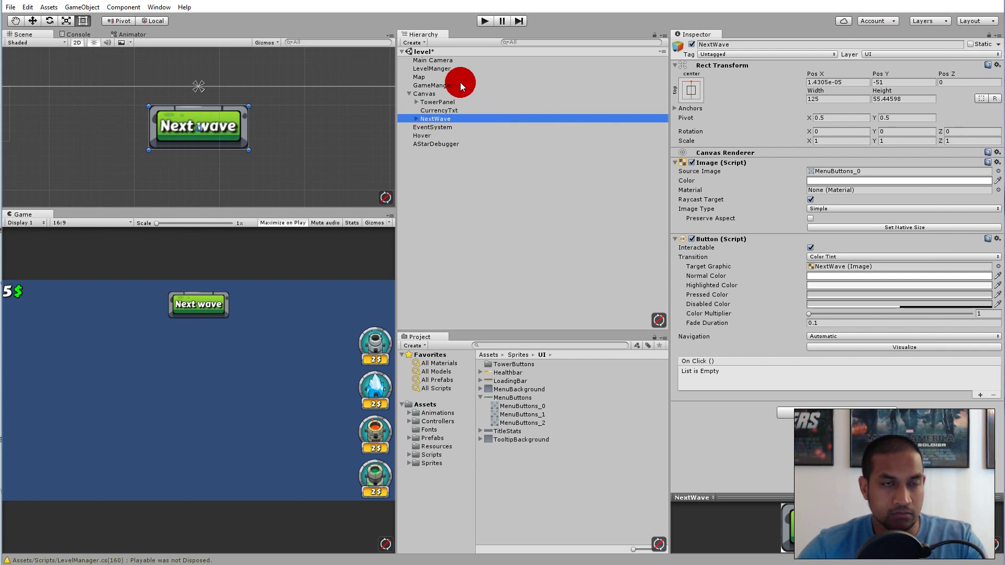